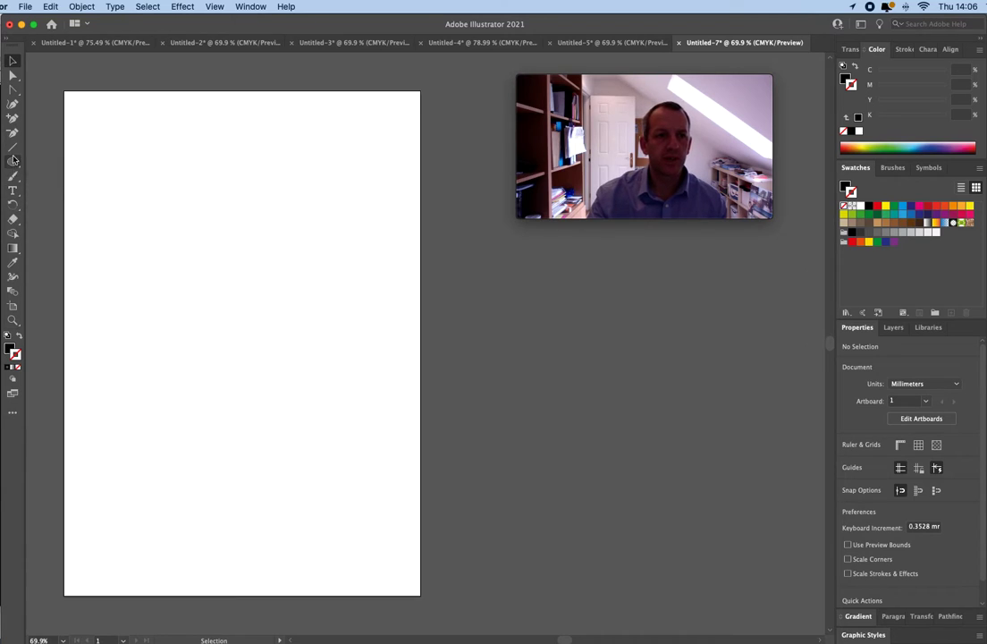
Choose the plain Type Tool from the type tools flyout
{"action": "left_click", "coordinate": [16, 192]}
{"action": "left_click_drag", "start_coordinate": [16, 192], "coordinate": [58, 195]}
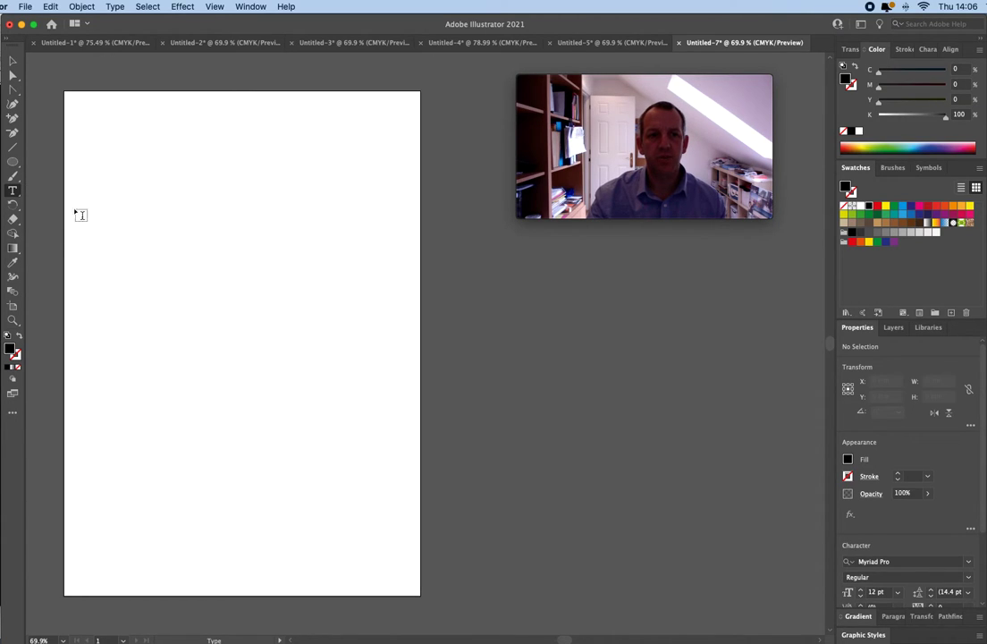
Type the word 'Text' as point text near the top of the artboard
{"action": "left_click", "coordinate": [90, 126]}
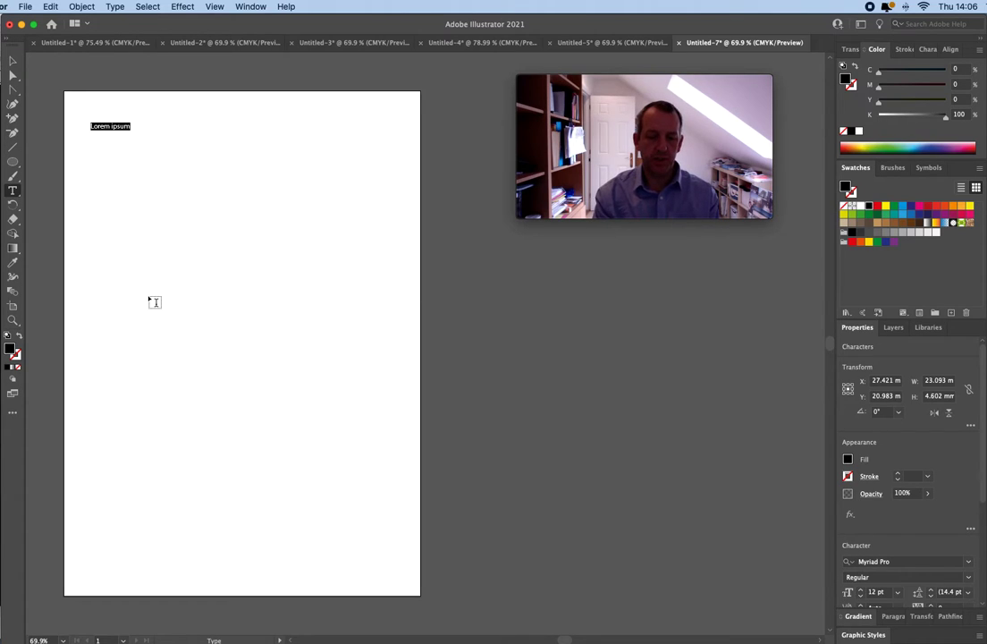
{"action": "type", "text": "Text"}
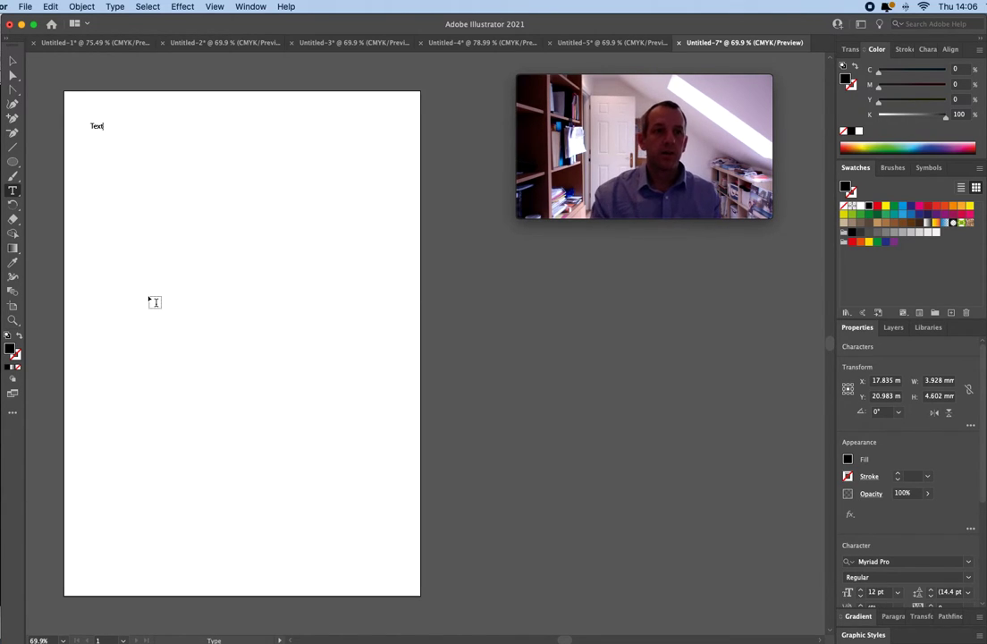
{"action": "left_click", "coordinate": [13, 61]}
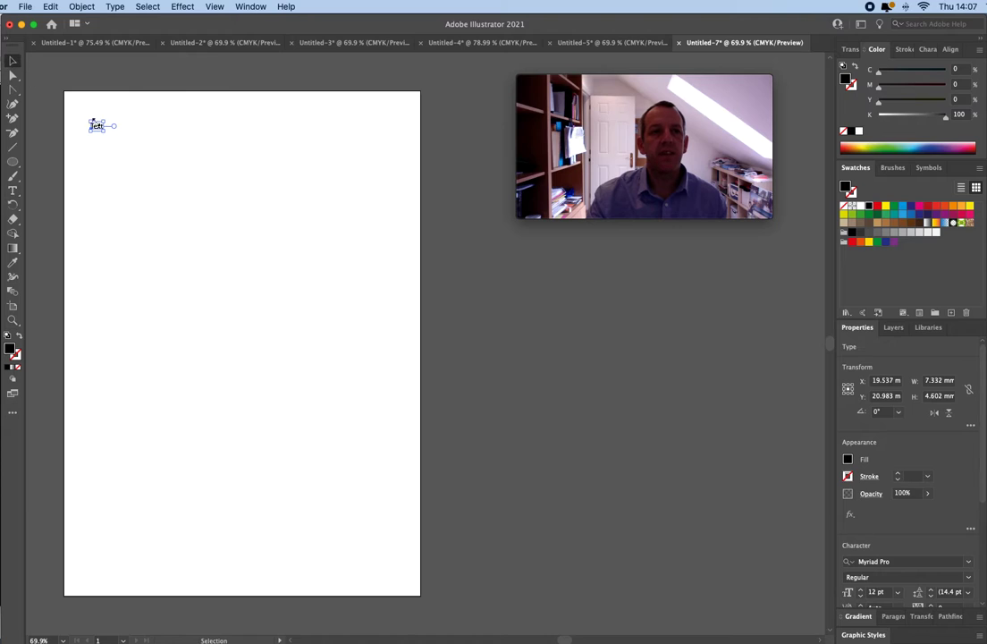
Scale and stretch 'Text' to about 218 pt and move it to the top-left
{"action": "left_click_drag", "start_coordinate": [105, 130], "coordinate": [280, 168]}
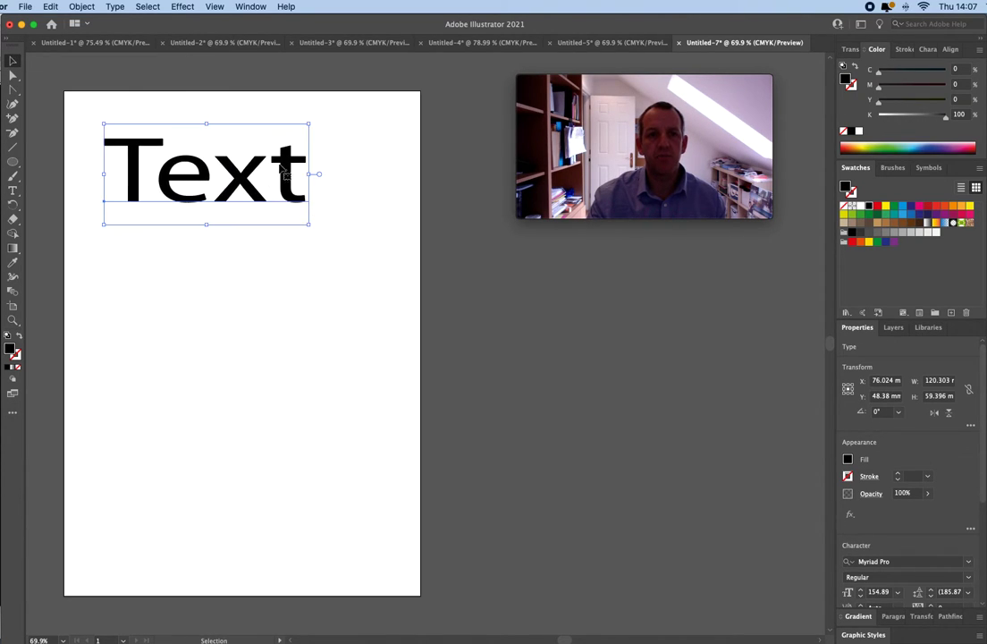
{"action": "left_click_drag", "start_coordinate": [308, 225], "coordinate": [376, 206]}
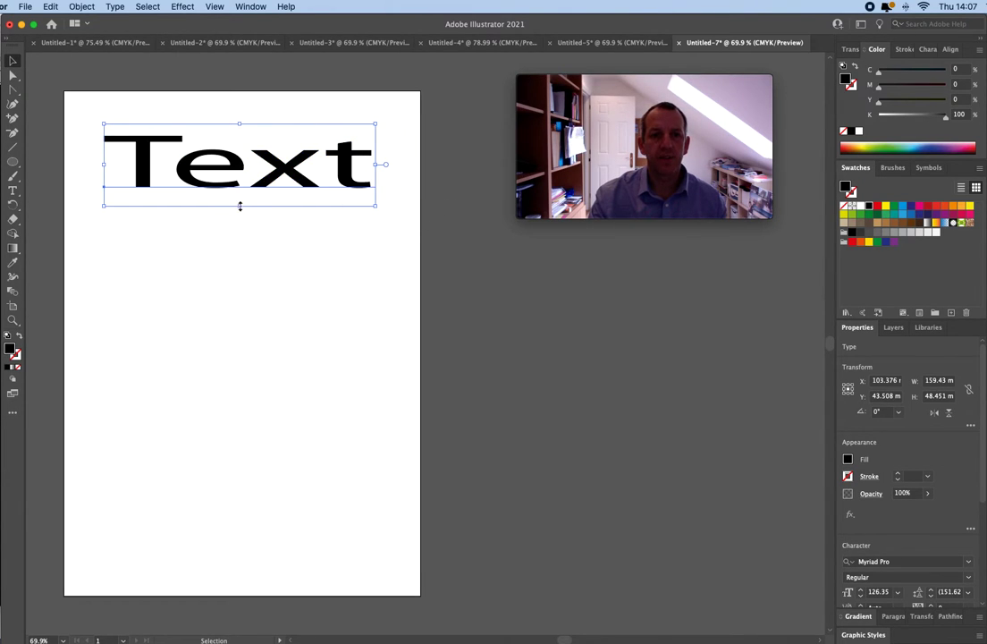
{"action": "left_click_drag", "start_coordinate": [240, 206], "coordinate": [240, 266]}
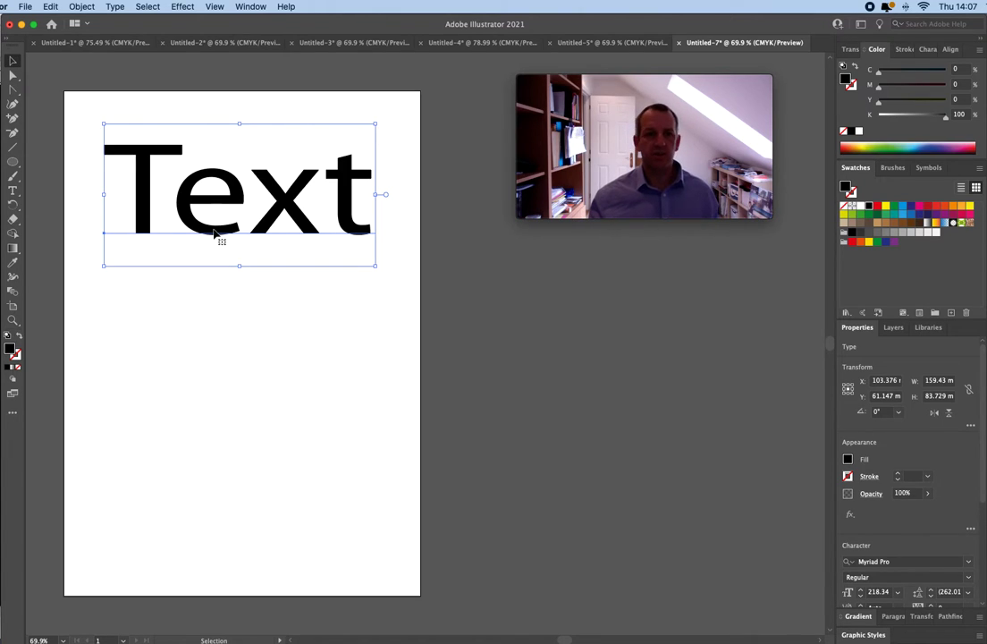
{"action": "left_click_drag", "start_coordinate": [233, 220], "coordinate": [226, 204]}
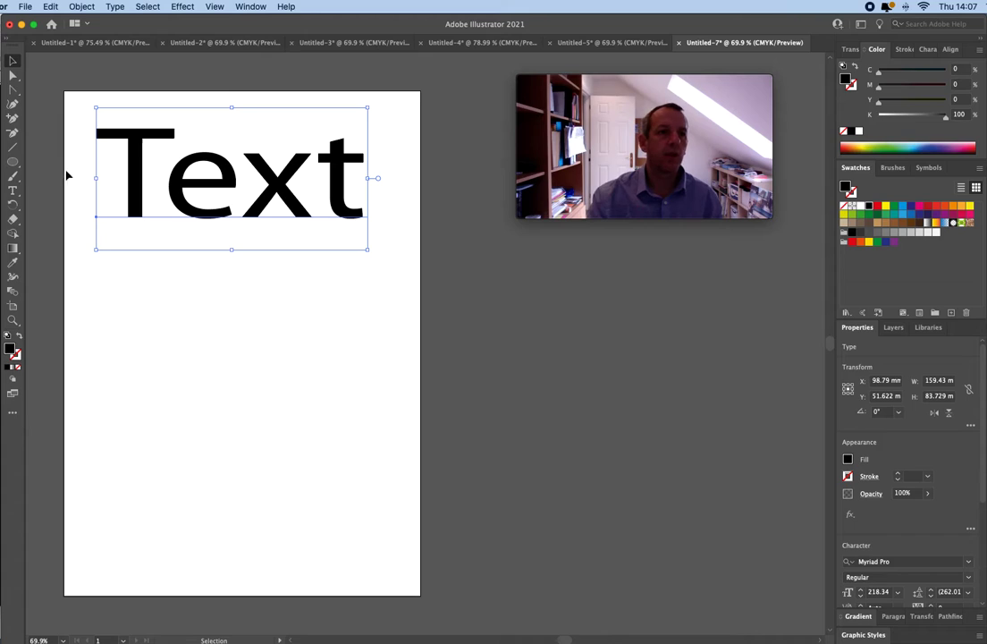
Type the word 'Large' as point text below 'Text'
{"action": "left_click", "coordinate": [12, 191]}
{"action": "left_click_drag", "start_coordinate": [107, 278], "coordinate": [107, 278]}
{"action": "type", "text": "Large"}
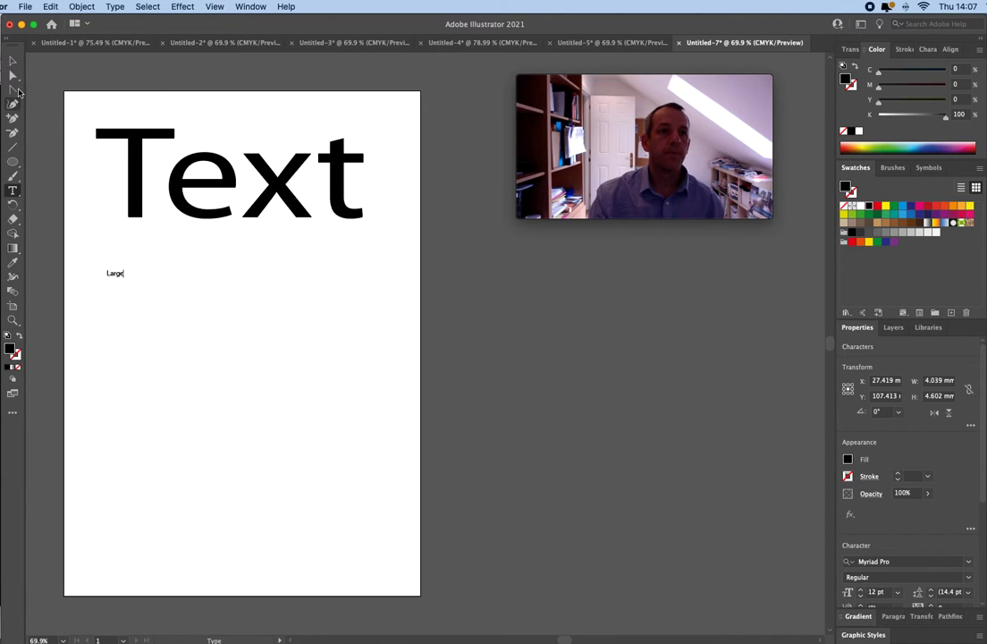
{"action": "left_click", "coordinate": [11, 61]}
Scale, widen and heighten 'Large' to about 131 pt, matching the width of 'Text'
{"action": "left_click_drag", "start_coordinate": [127, 278], "coordinate": [343, 246]}
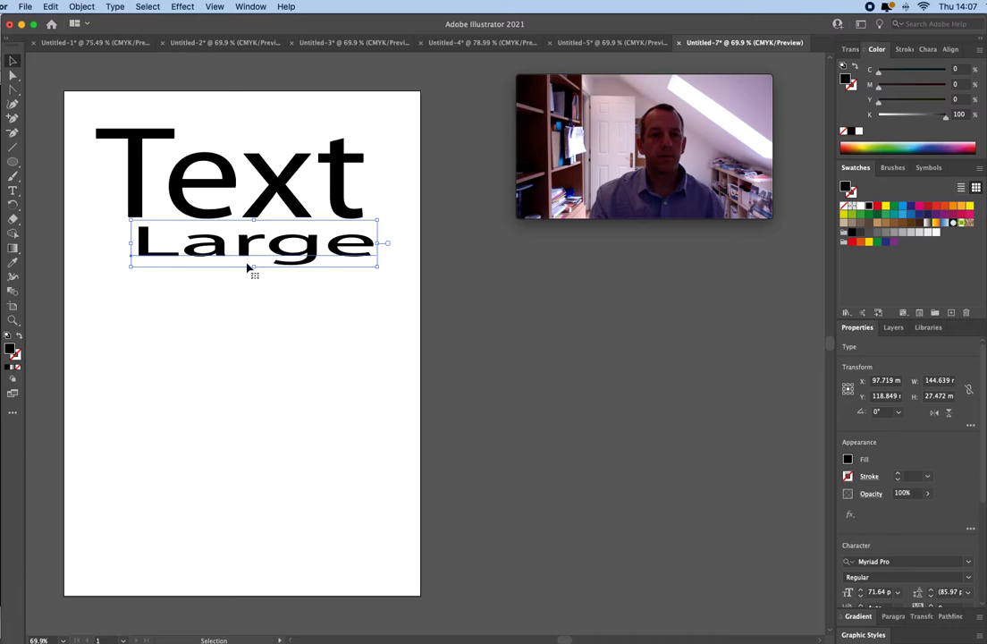
{"action": "left_click_drag", "start_coordinate": [131, 244], "coordinate": [96, 243]}
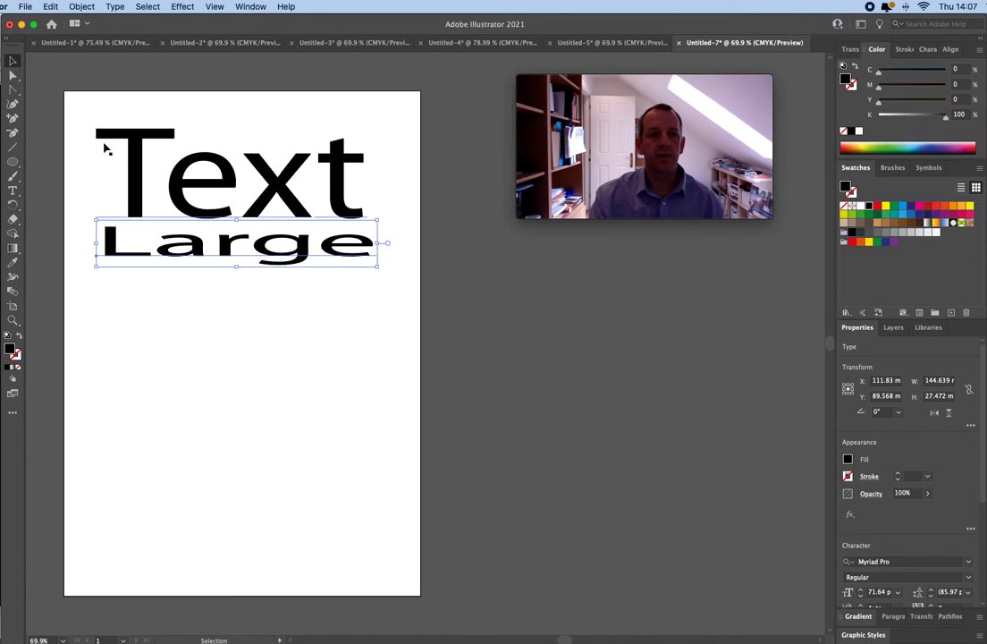
{"action": "left_click", "coordinate": [302, 243]}
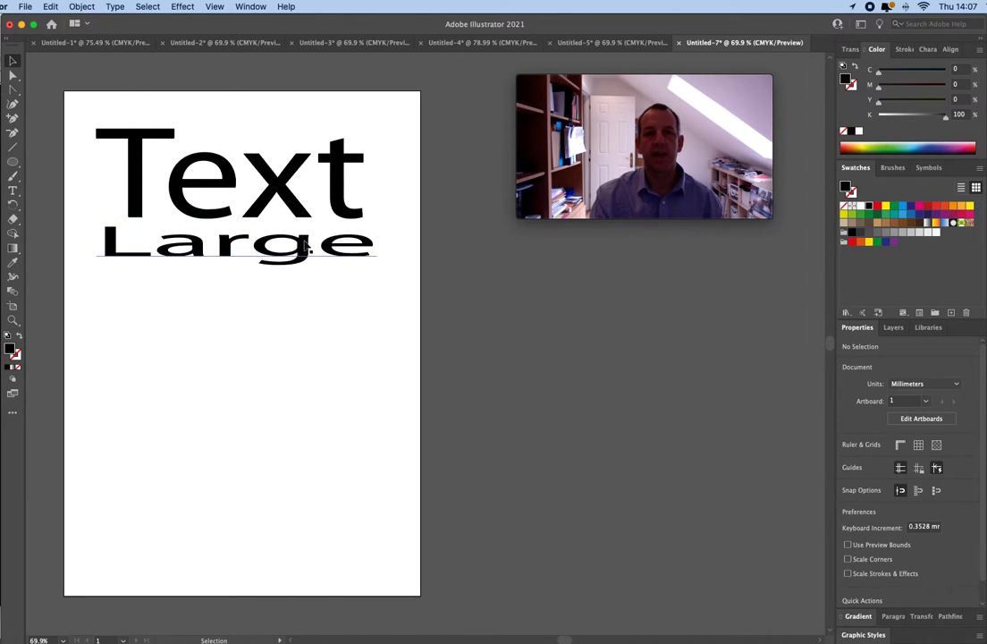
{"action": "left_click", "coordinate": [260, 265]}
{"action": "left_click_drag", "start_coordinate": [236, 268], "coordinate": [273, 301]}
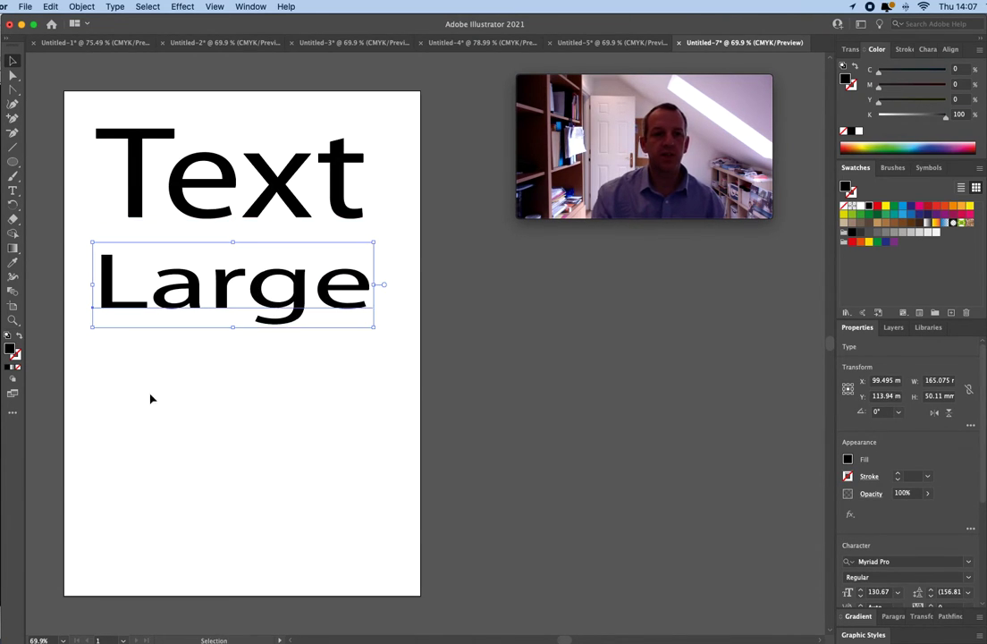
Give 'Large' a yellow fill with a black outline
{"action": "left_click", "coordinate": [19, 336]}
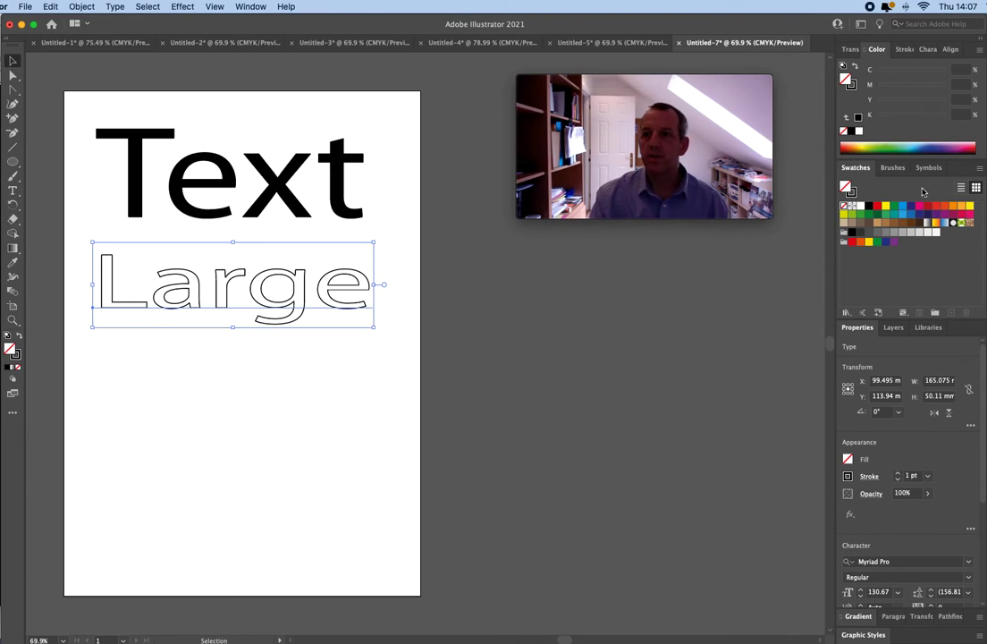
{"action": "left_click", "coordinate": [886, 208]}
{"action": "left_click", "coordinate": [273, 445]}
Rotate 'Large' about 21° and move it to overlap the word 'Text'
{"action": "mouse_move", "coordinate": [277, 304]}
{"action": "left_mouse_down"}
{"action": "mouse_move", "coordinate": [299, 295]}
{"action": "mouse_move", "coordinate": [288, 286]}
{"action": "left_mouse_up"}
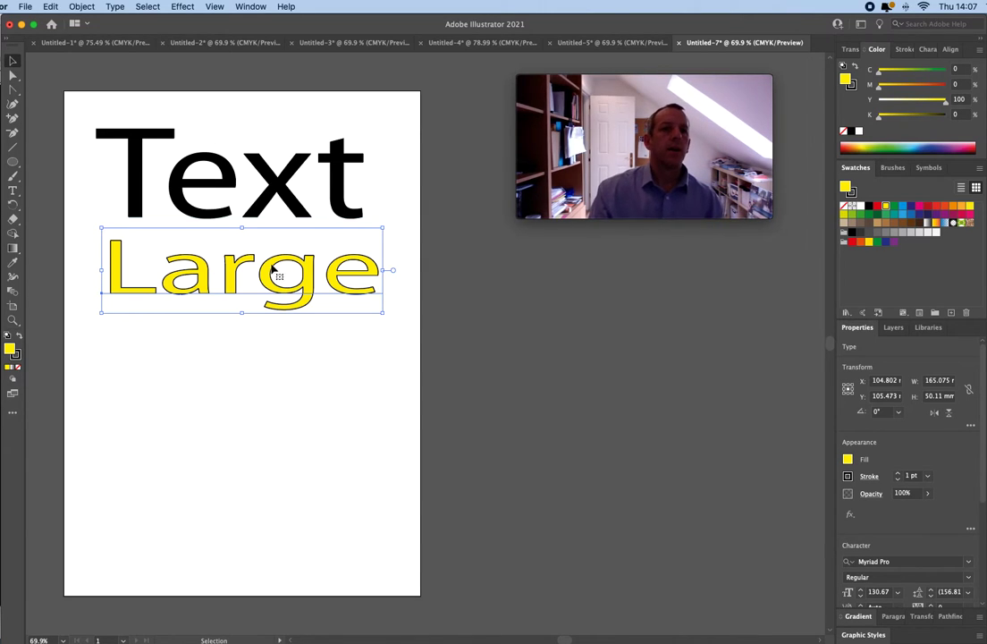
{"action": "left_click_drag", "start_coordinate": [244, 321], "coordinate": [217, 332]}
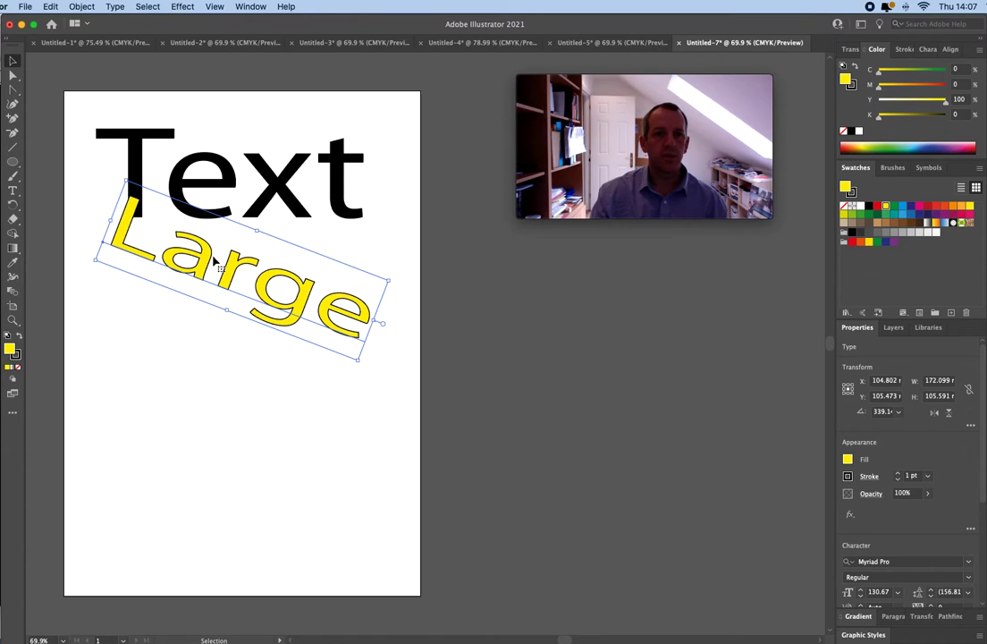
{"action": "left_click_drag", "start_coordinate": [215, 261], "coordinate": [277, 192]}
{"action": "left_click", "coordinate": [223, 359]}
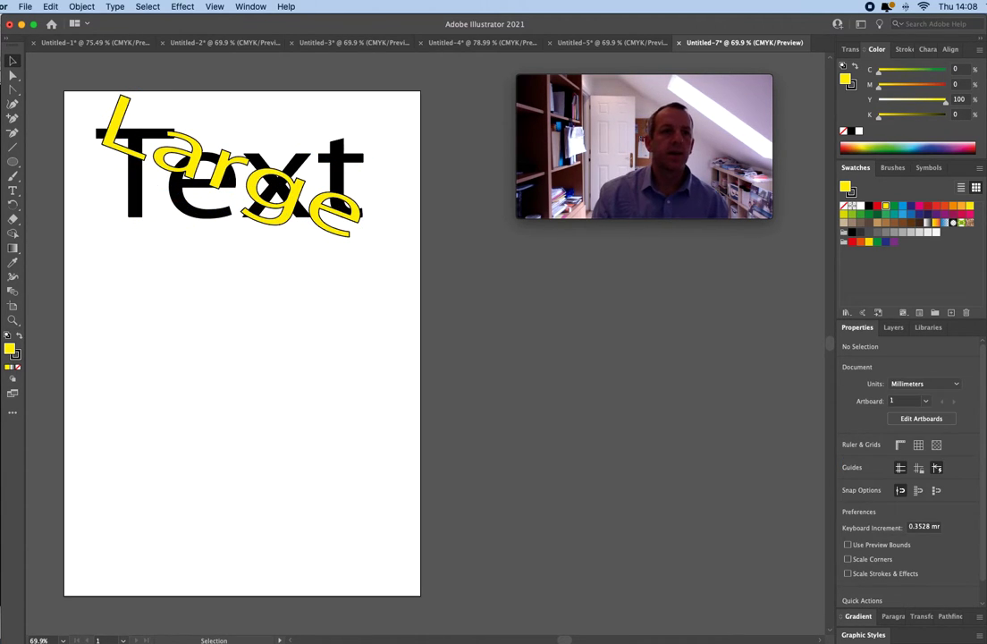
{"action": "left_click", "coordinate": [12, 190]}
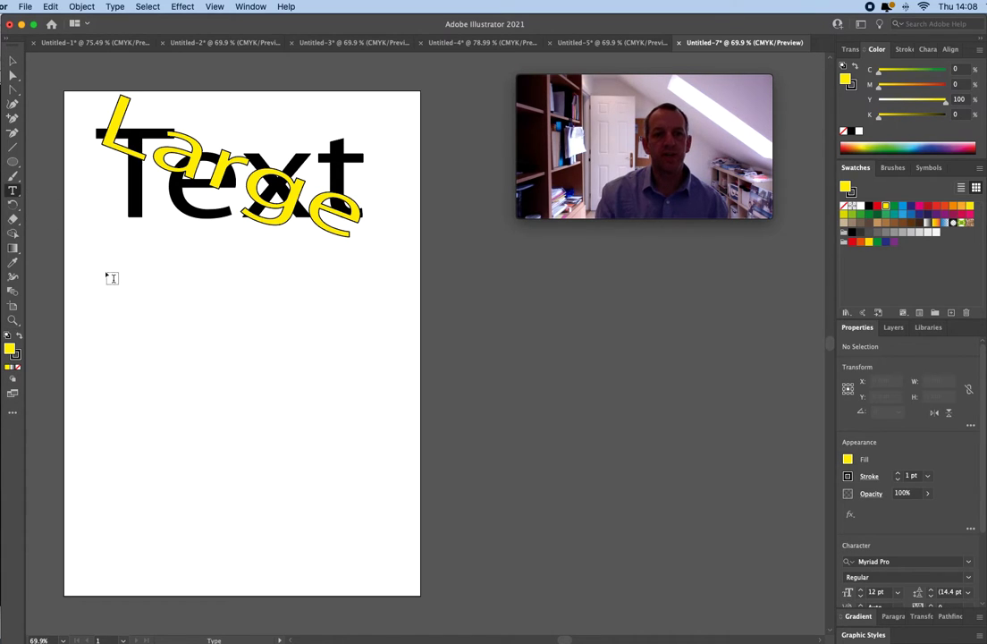
Draw a Lorem ipsum area text box, resize it to about 110 × 129 mm, and move it onto the right pasteboard
{"action": "mouse_move", "coordinate": [96, 260]}
{"action": "left_mouse_down"}
{"action": "mouse_move", "coordinate": [122, 287]}
{"action": "mouse_move", "coordinate": [433, 360]}
{"action": "mouse_move", "coordinate": [379, 379]}
{"action": "left_mouse_up"}
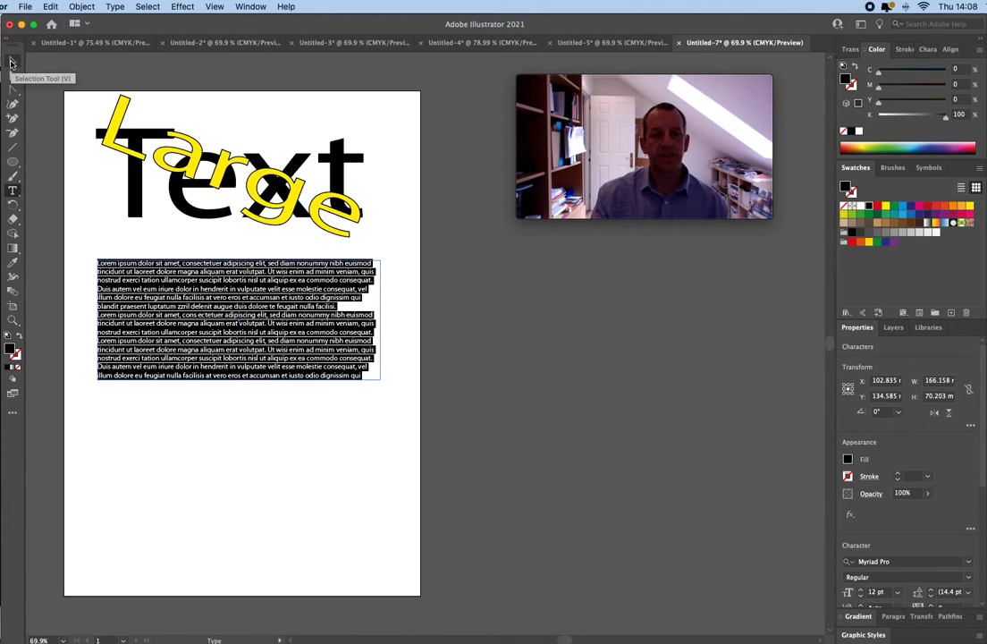
{"action": "left_click", "coordinate": [10, 62]}
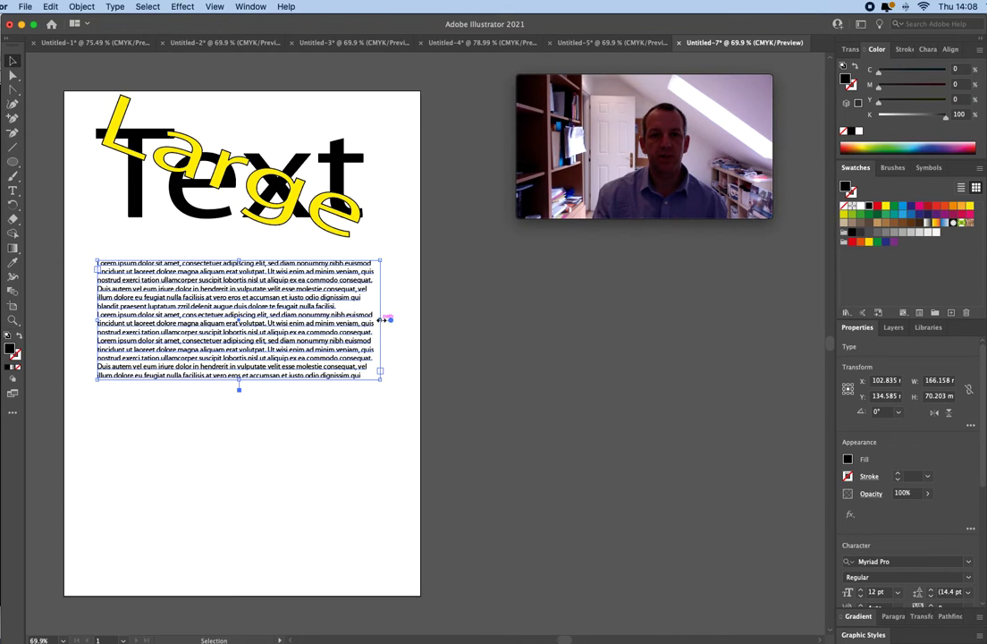
{"action": "left_click_drag", "start_coordinate": [382, 319], "coordinate": [242, 320]}
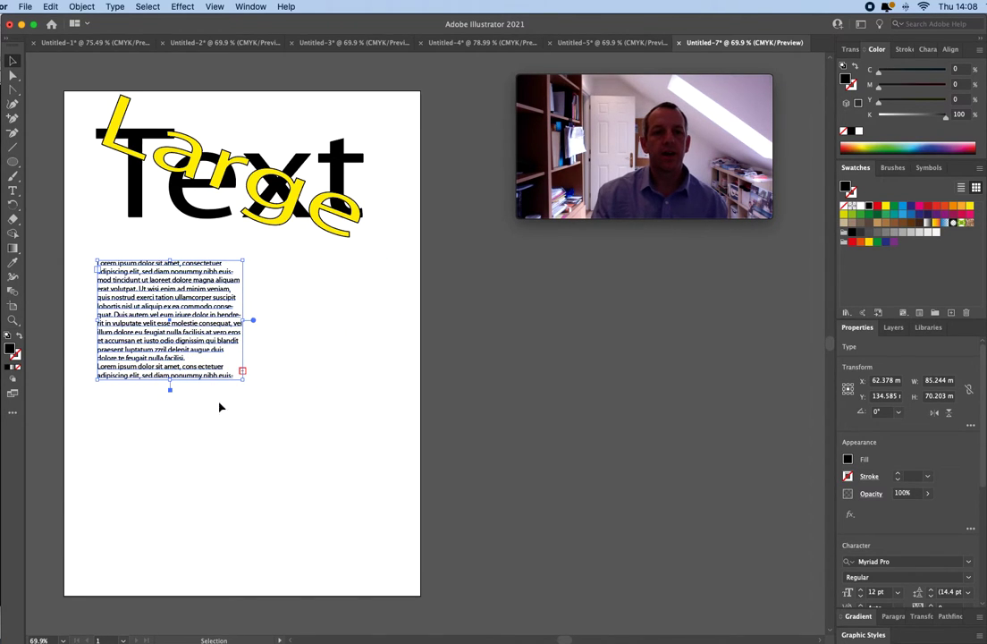
{"action": "left_click_drag", "start_coordinate": [169, 380], "coordinate": [166, 556]}
{"action": "left_click_drag", "start_coordinate": [242, 408], "coordinate": [284, 408]}
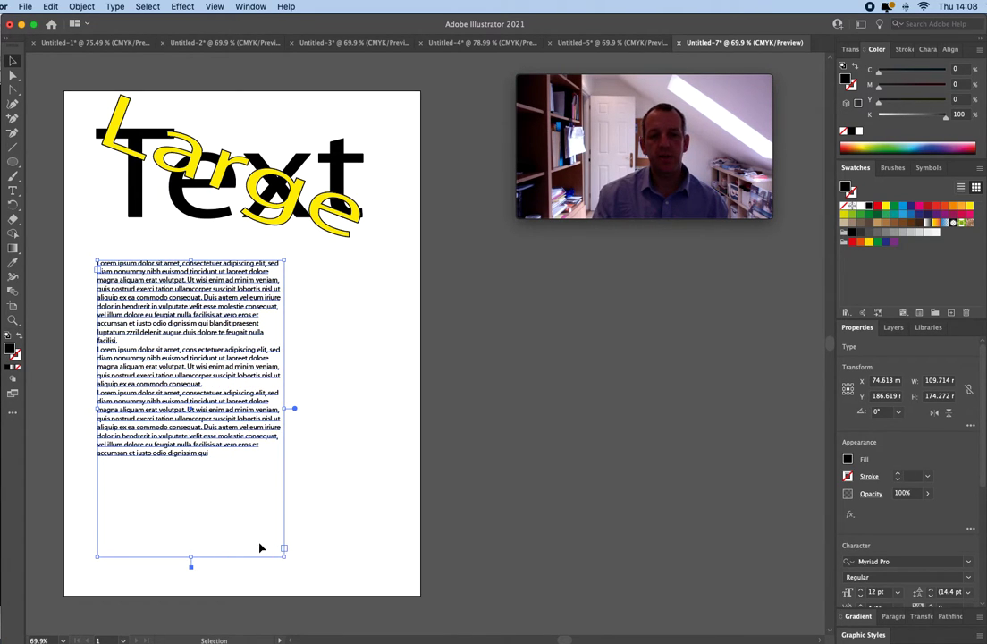
{"action": "left_click_drag", "start_coordinate": [192, 558], "coordinate": [191, 409]}
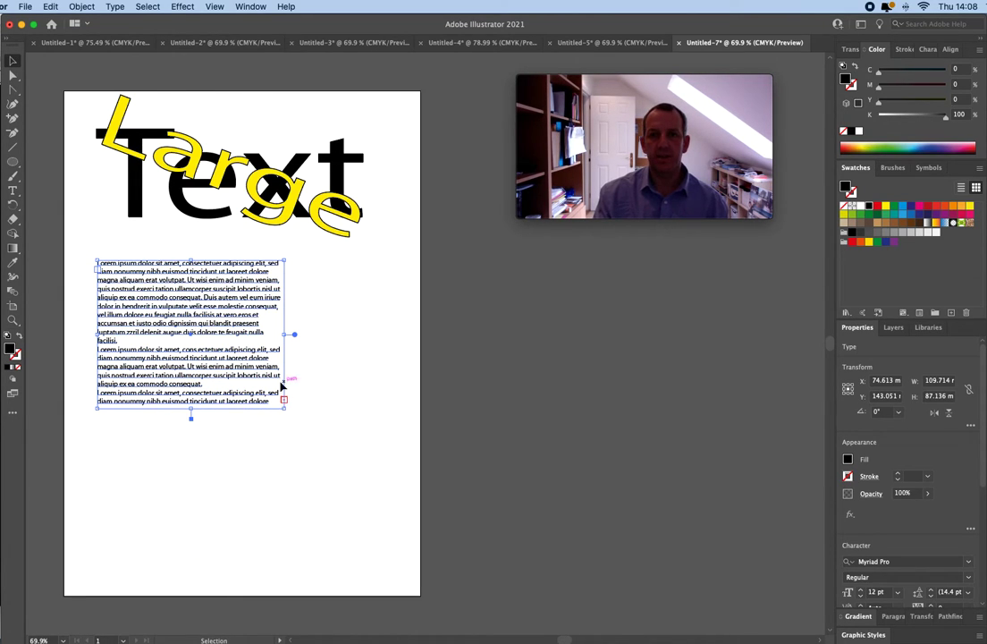
{"action": "left_click_drag", "start_coordinate": [191, 409], "coordinate": [192, 480]}
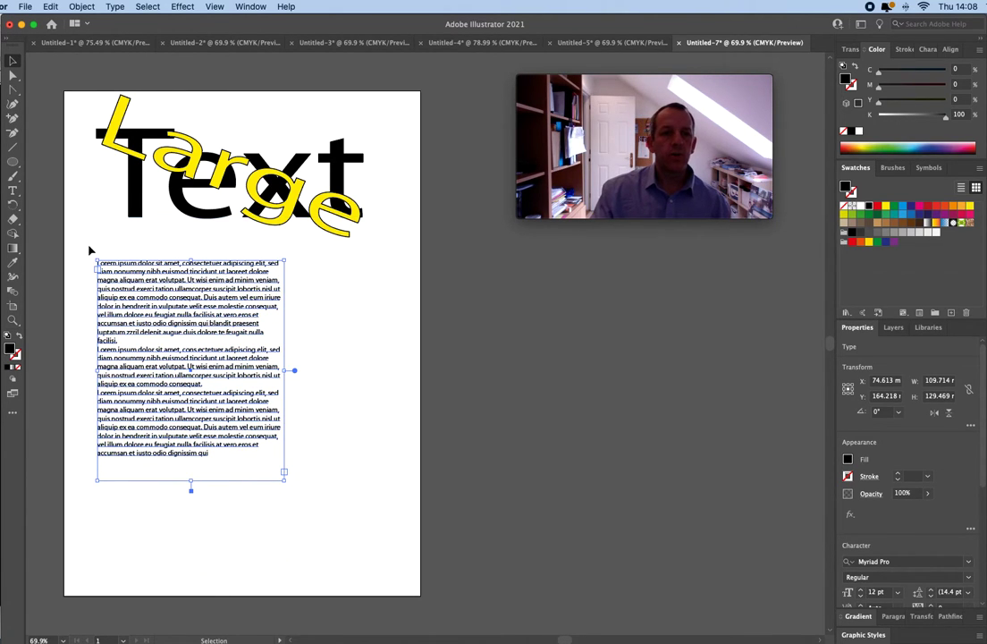
{"action": "left_click", "coordinate": [313, 322]}
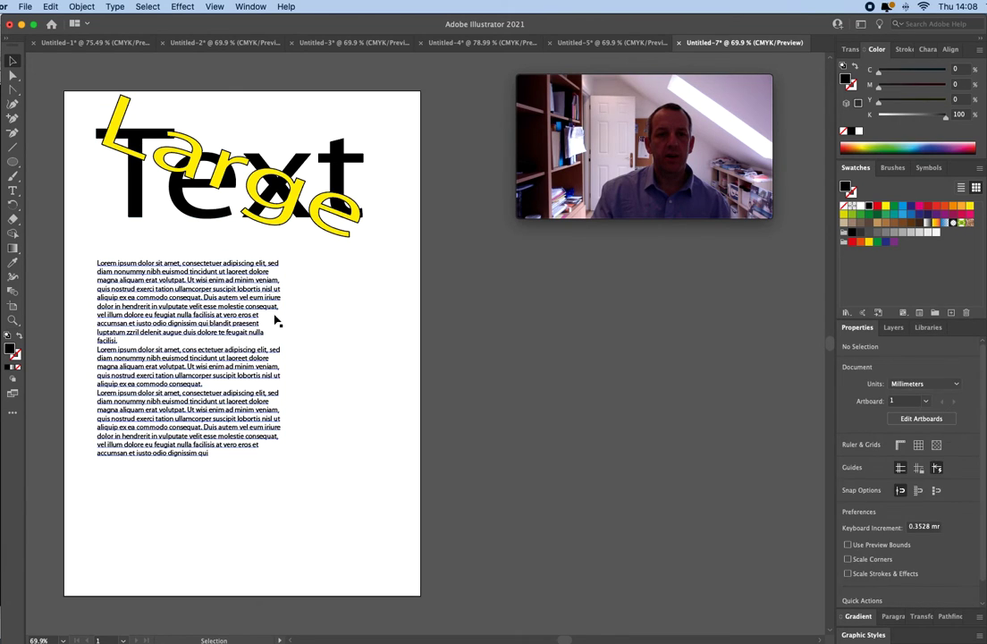
{"action": "left_click_drag", "start_coordinate": [264, 302], "coordinate": [661, 335]}
Draw a black circle about 123 mm across below the headline, then pick Type on a Path
{"action": "key", "text": "l"}
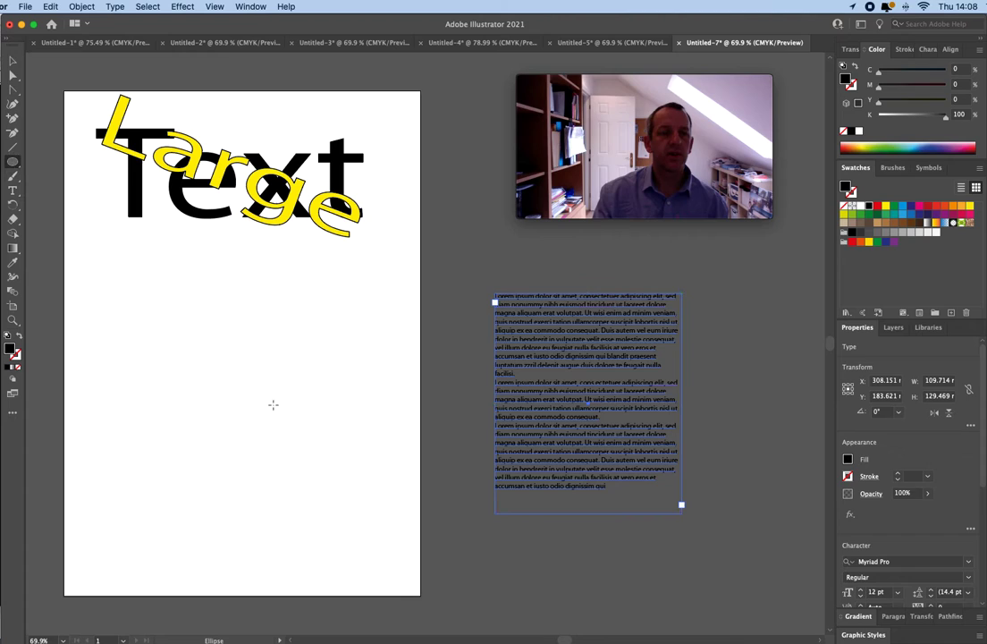
{"action": "left_click_drag", "start_coordinate": [146, 311], "coordinate": [324, 520]}
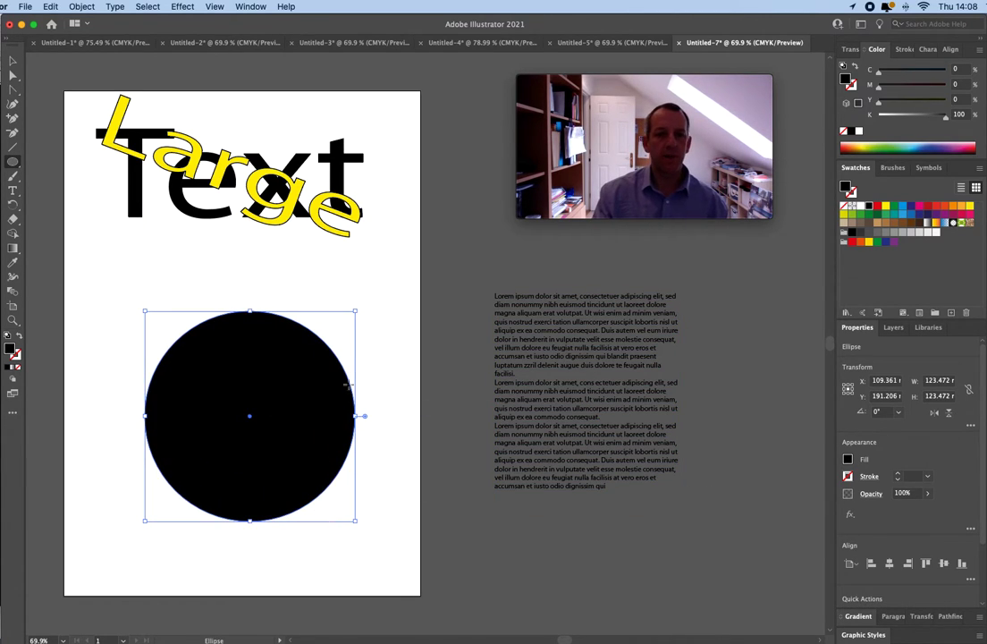
{"action": "left_click", "coordinate": [13, 191]}
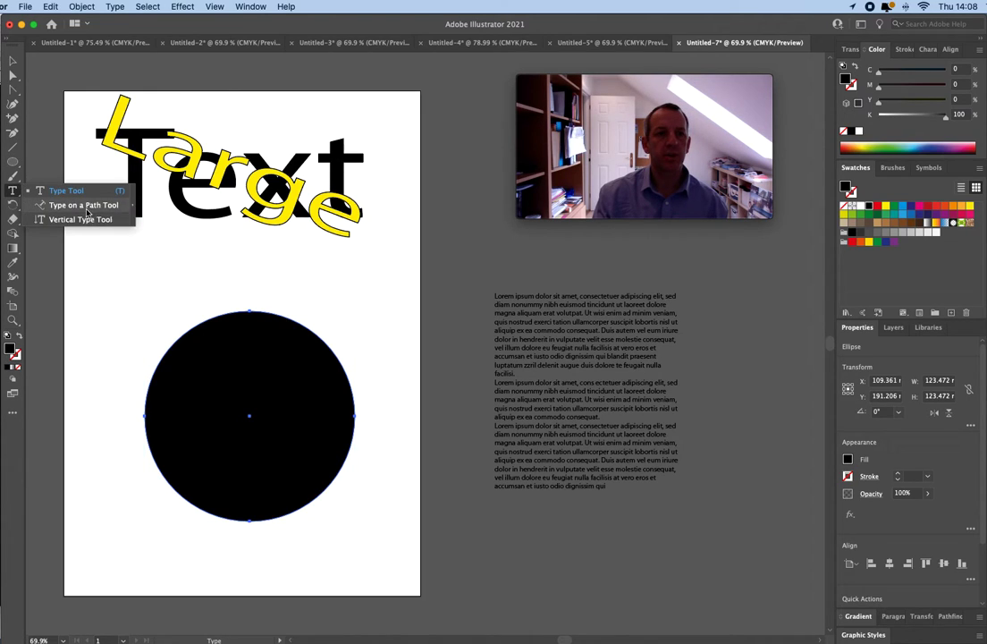
{"action": "left_click", "coordinate": [85, 206]}
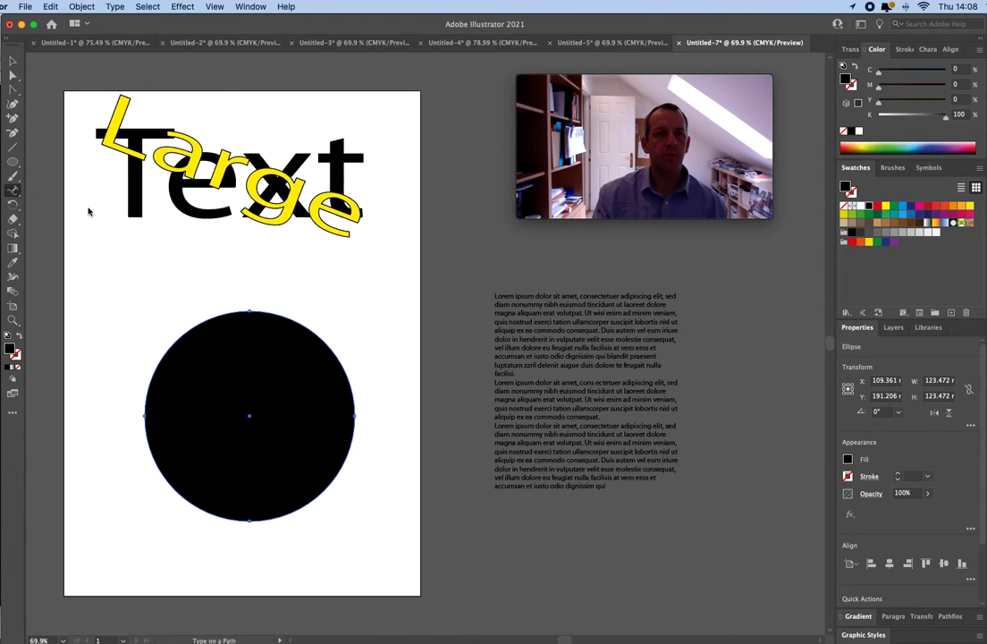
Turn the circle's edge into a text path reading 'Circle' and select it
{"action": "left_click", "coordinate": [262, 310]}
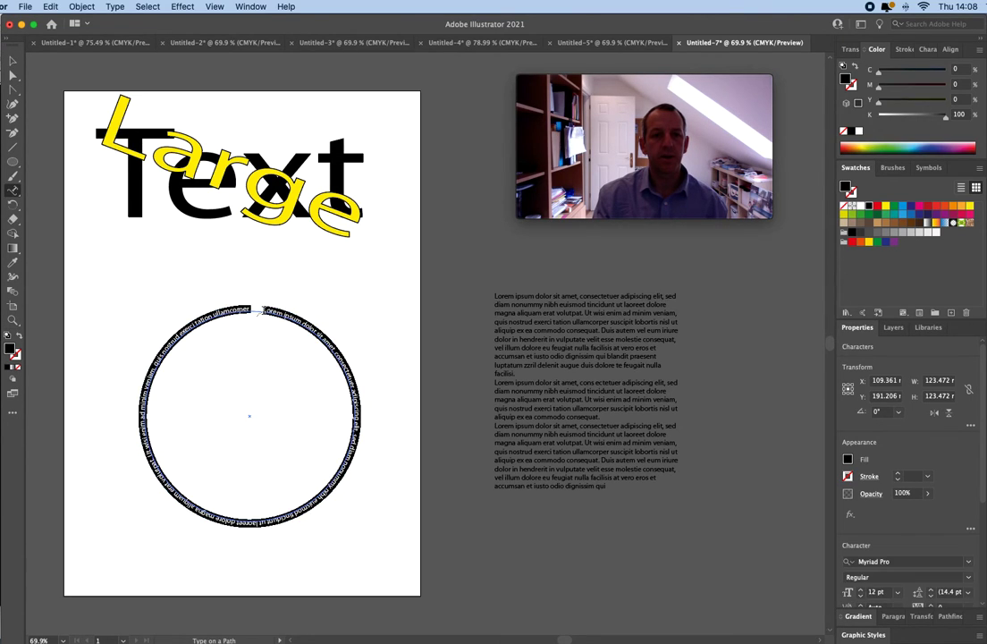
{"action": "type", "text": "q"}
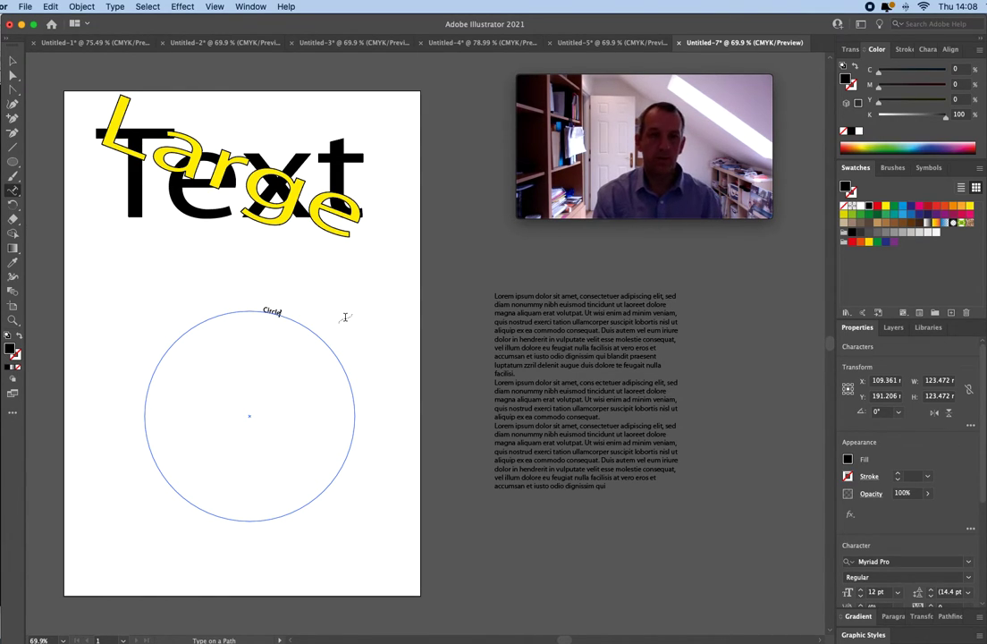
{"action": "left_click", "coordinate": [13, 59]}
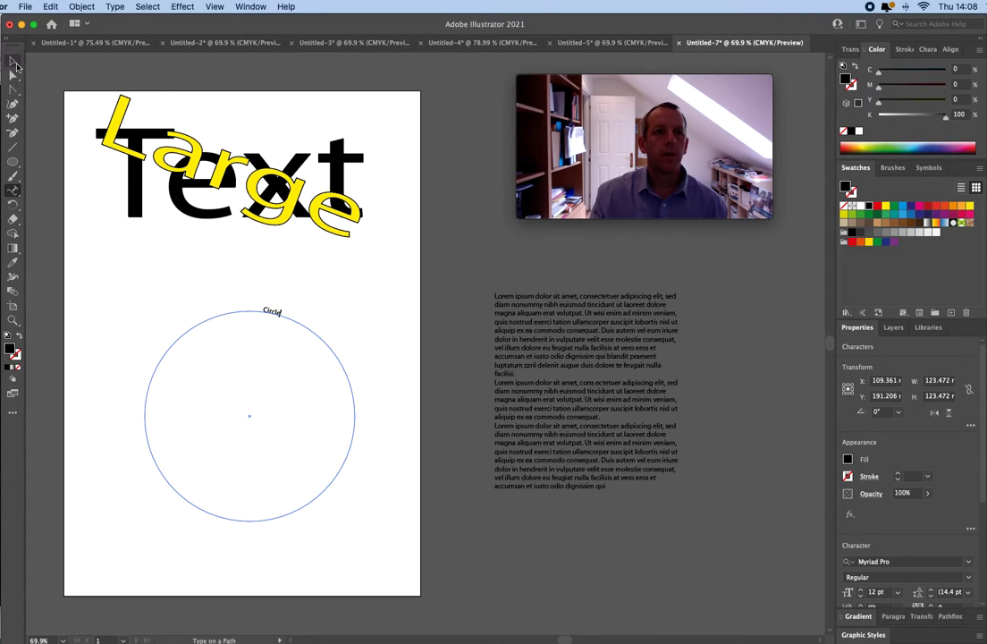
{"action": "left_click", "coordinate": [275, 320]}
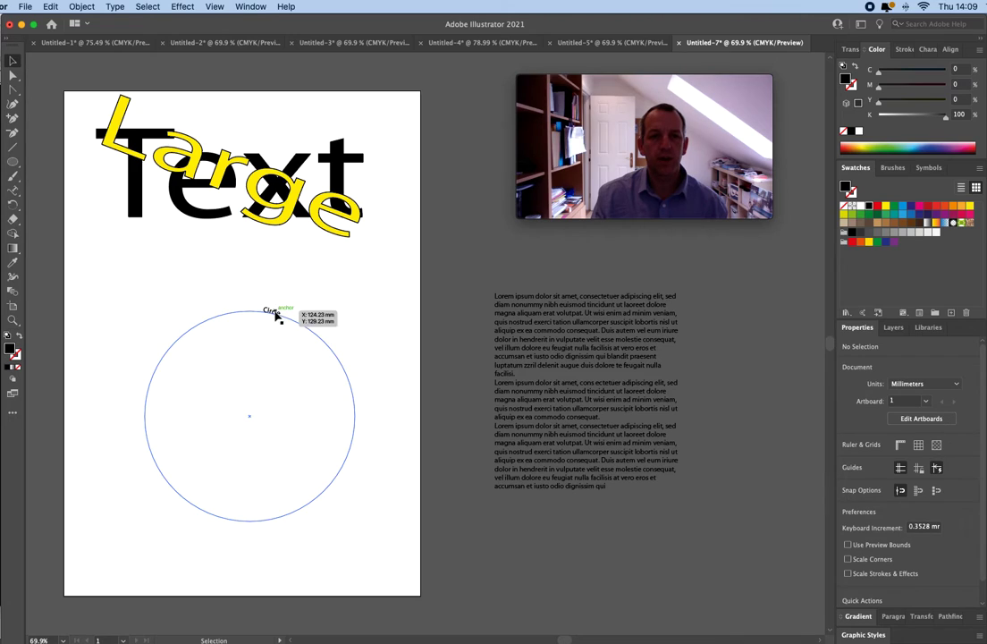
{"action": "left_click", "coordinate": [273, 314]}
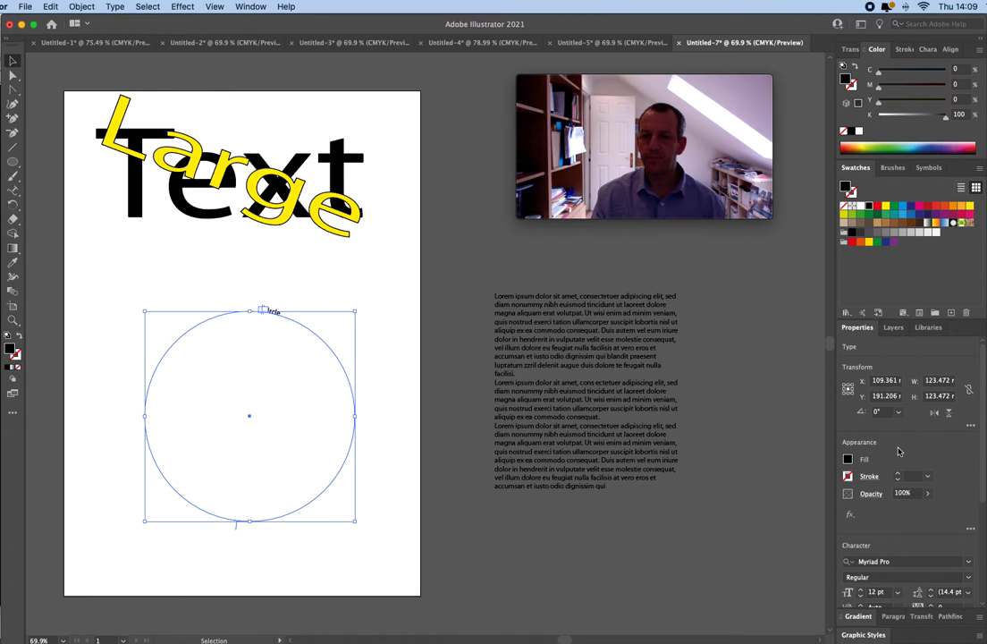
Enlarge the 'Circle' font size and scale the circle path down
{"action": "scroll", "coordinate": [891, 521], "scroll_direction": "down", "scroll_amount": 5}
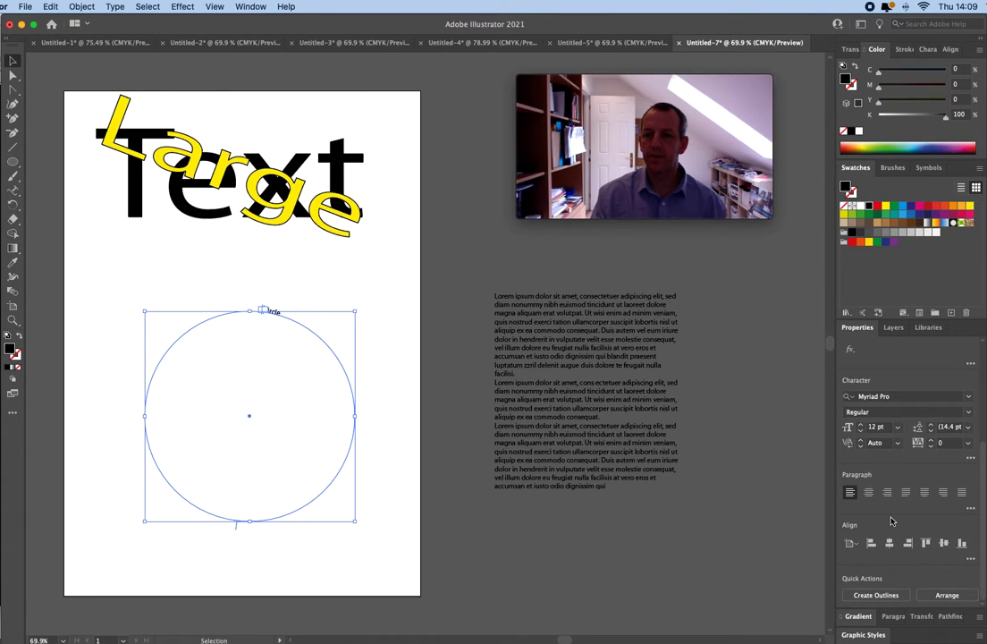
{"action": "left_click", "coordinate": [861, 426]}
{"action": "left_click", "coordinate": [861, 426]}
{"action": "left_click", "coordinate": [861, 425]}
{"action": "left_click", "coordinate": [861, 426]}
{"action": "left_click", "coordinate": [861, 426]}
{"action": "left_click_drag", "start_coordinate": [861, 425], "coordinate": [862, 427]}
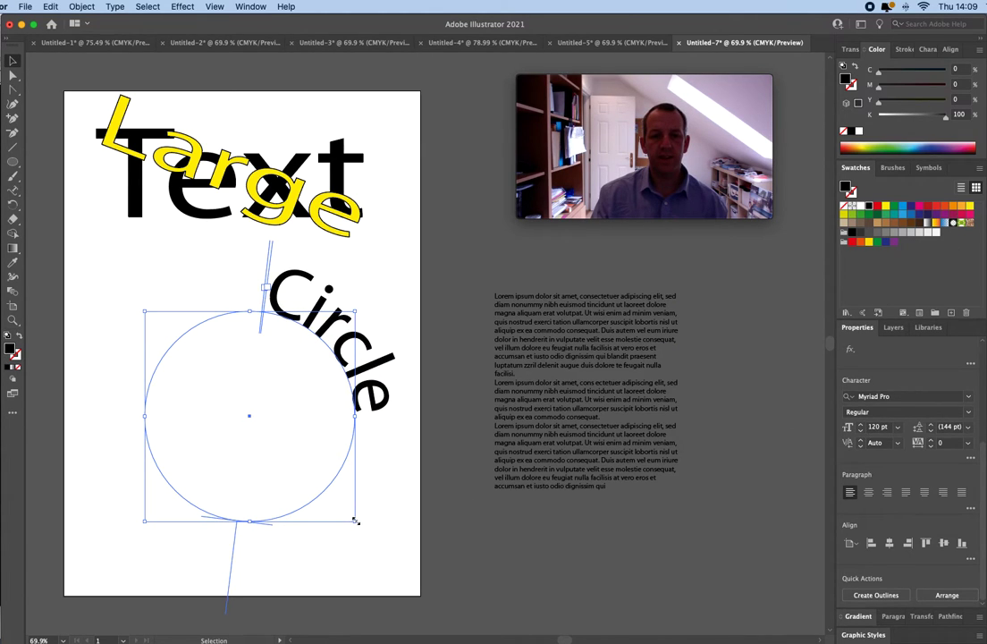
{"action": "left_click_drag", "start_coordinate": [355, 520], "coordinate": [199, 366]}
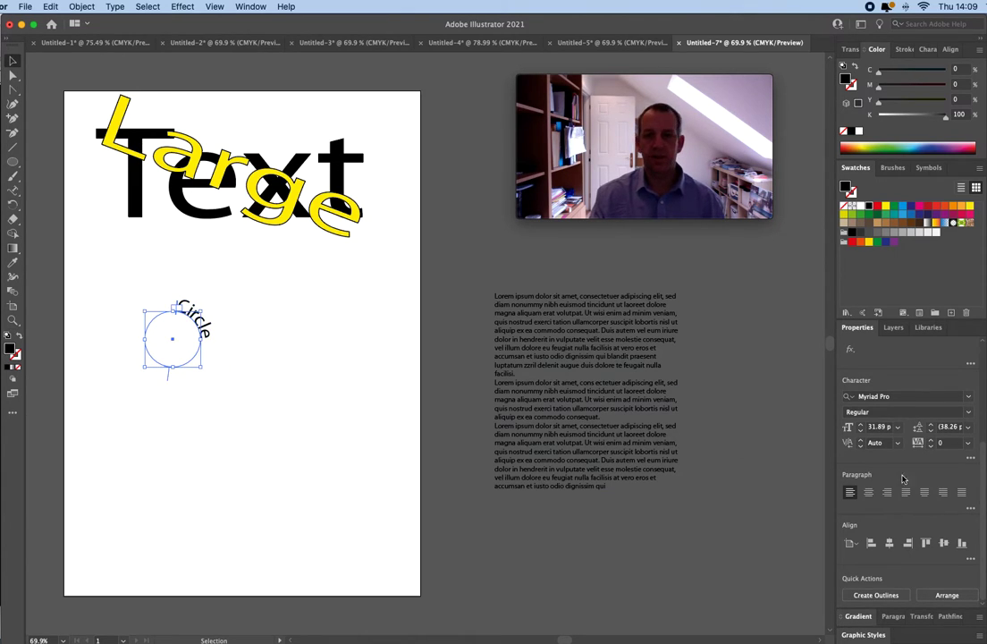
Raise 'Circle' to 118 pt and make it a black outline with no fill
{"action": "left_click", "coordinate": [860, 428]}
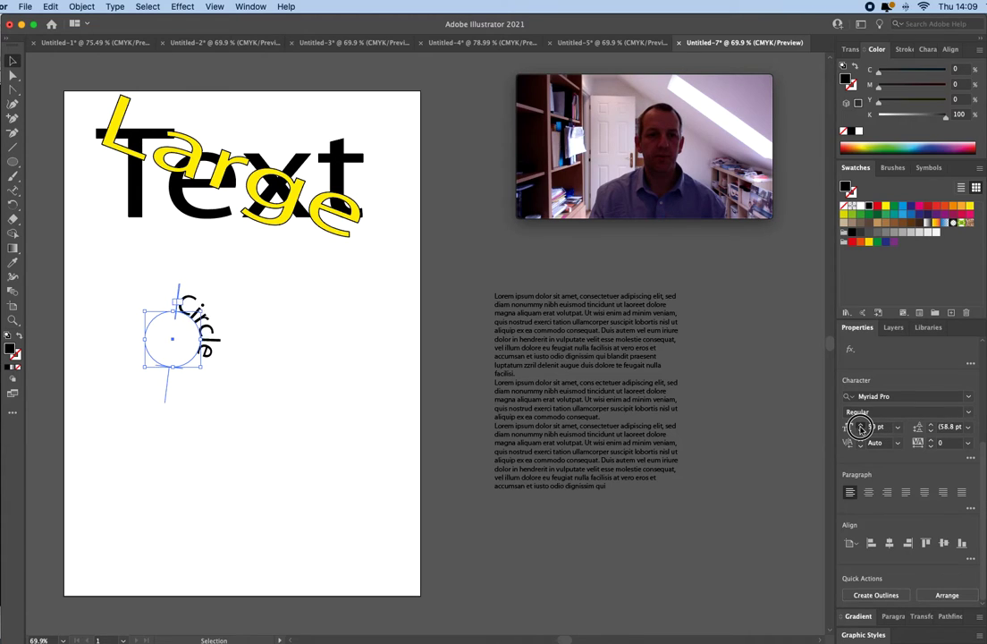
{"action": "left_click_drag", "start_coordinate": [860, 427], "coordinate": [860, 427]}
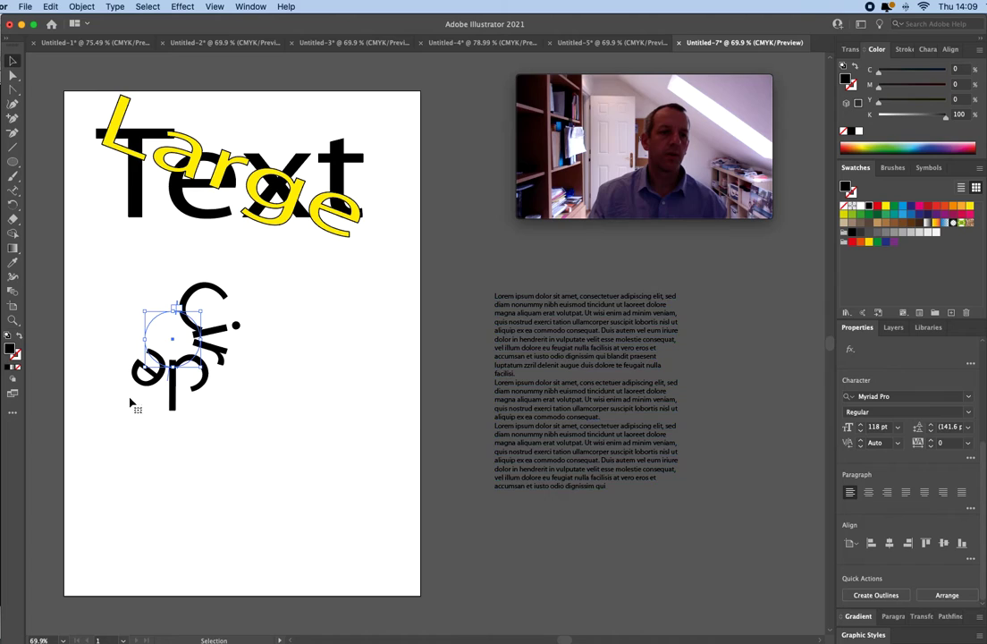
{"action": "left_click", "coordinate": [20, 337]}
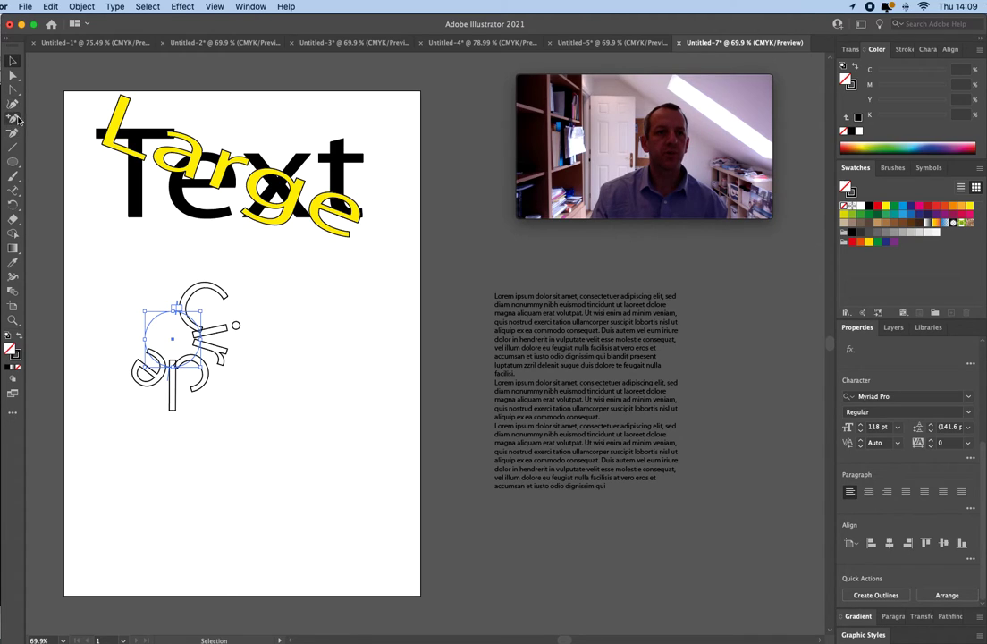
Draw an S-shaped wavy curve below the circle with the Pen Tool
{"action": "left_click", "coordinate": [12, 89]}
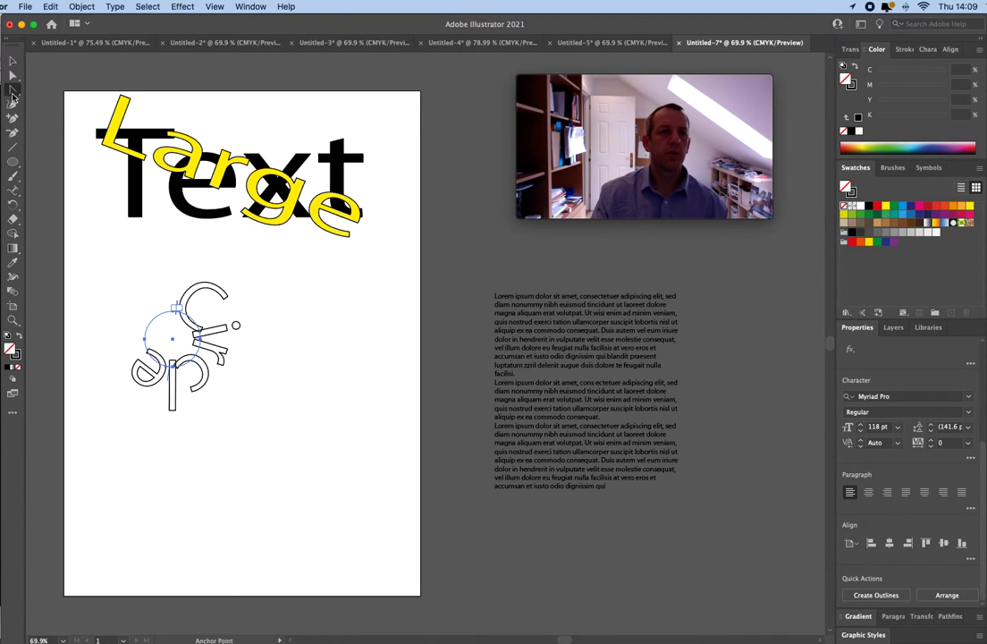
{"action": "left_click", "coordinate": [20, 93]}
{"action": "left_click", "coordinate": [65, 89]}
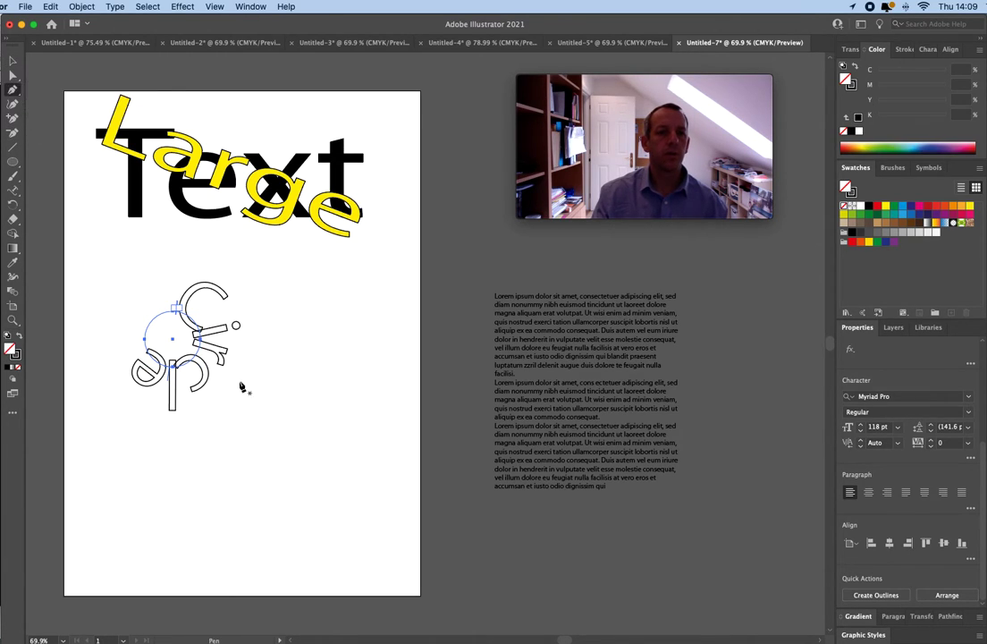
{"action": "left_click", "coordinate": [109, 468]}
{"action": "left_click_drag", "start_coordinate": [178, 450], "coordinate": [247, 490]}
{"action": "left_click_drag", "start_coordinate": [291, 539], "coordinate": [379, 484]}
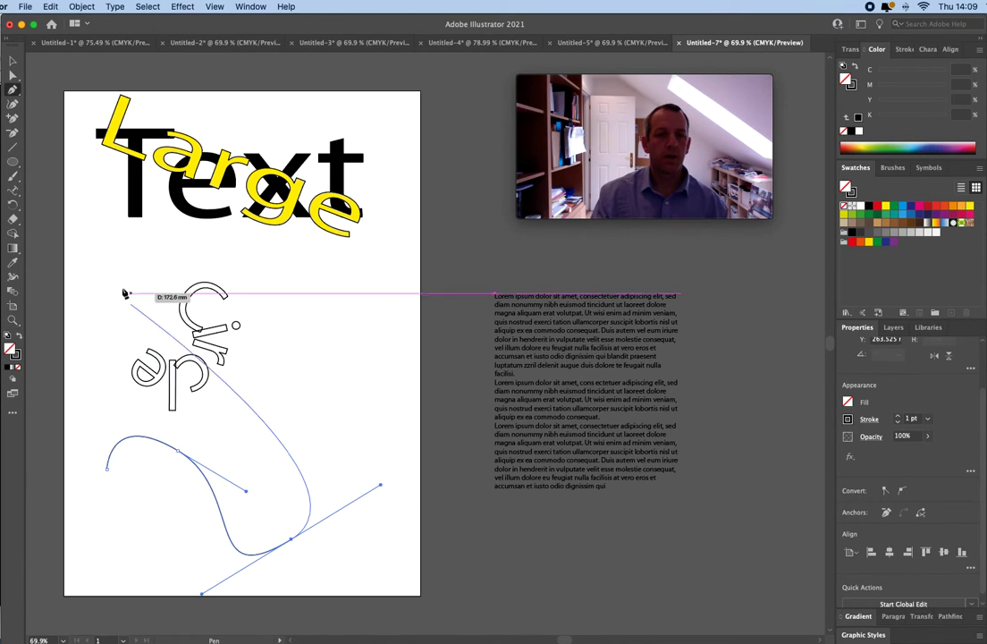
Type 'Wavey' along the curve and stretch the path wider to the right
{"action": "left_click", "coordinate": [13, 190]}
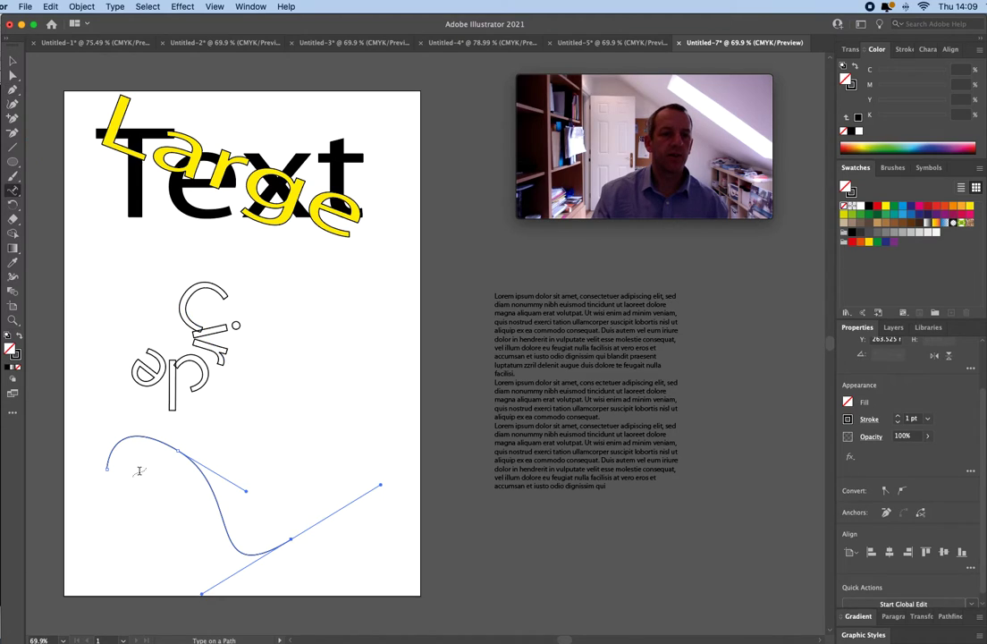
{"action": "left_click", "coordinate": [115, 436]}
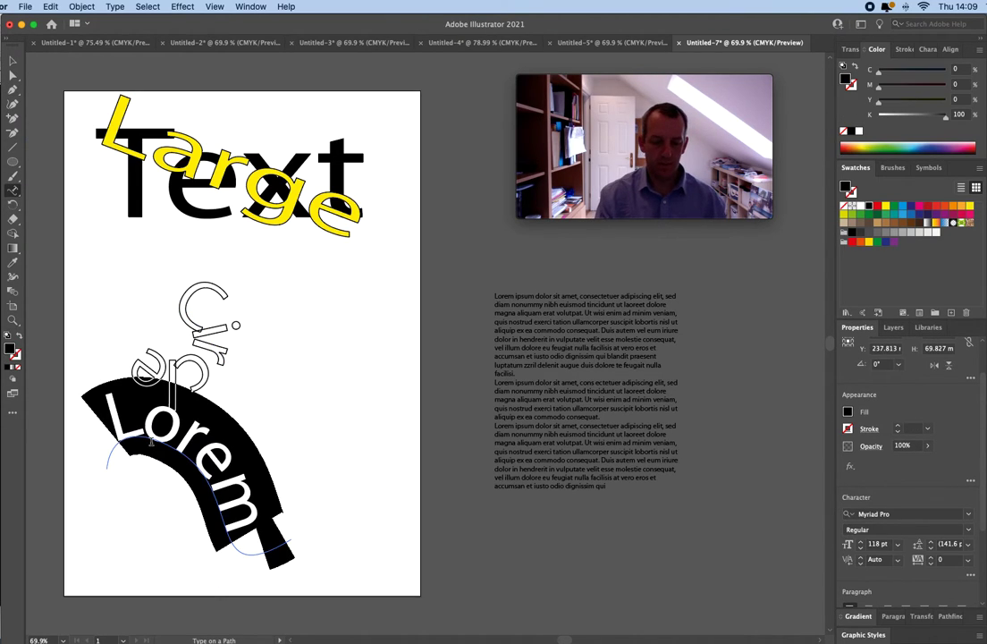
{"action": "type", "text": "Wavey"}
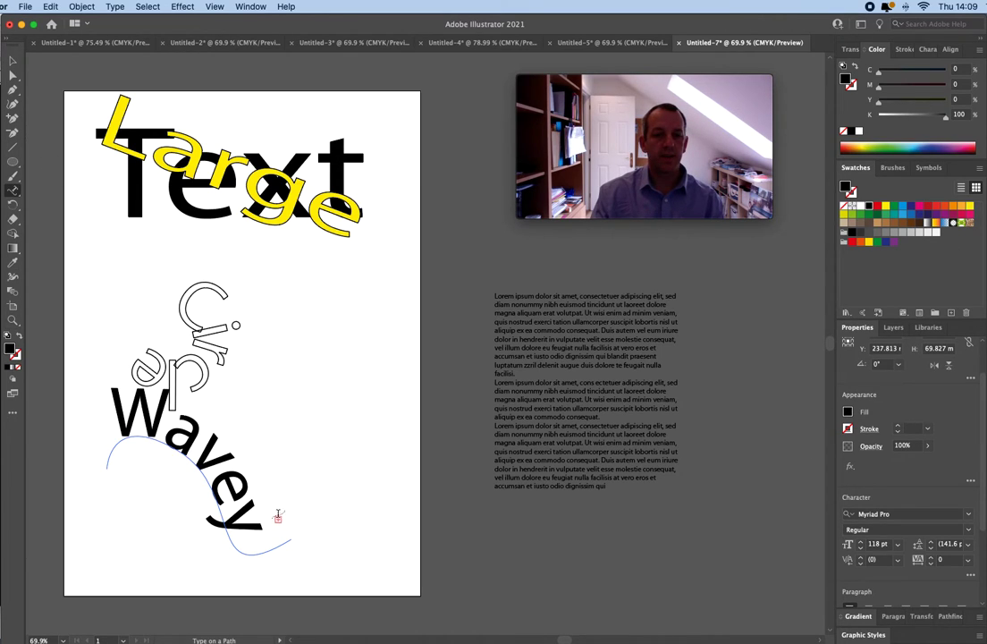
{"action": "left_click", "coordinate": [12, 61]}
{"action": "left_click", "coordinate": [284, 528]}
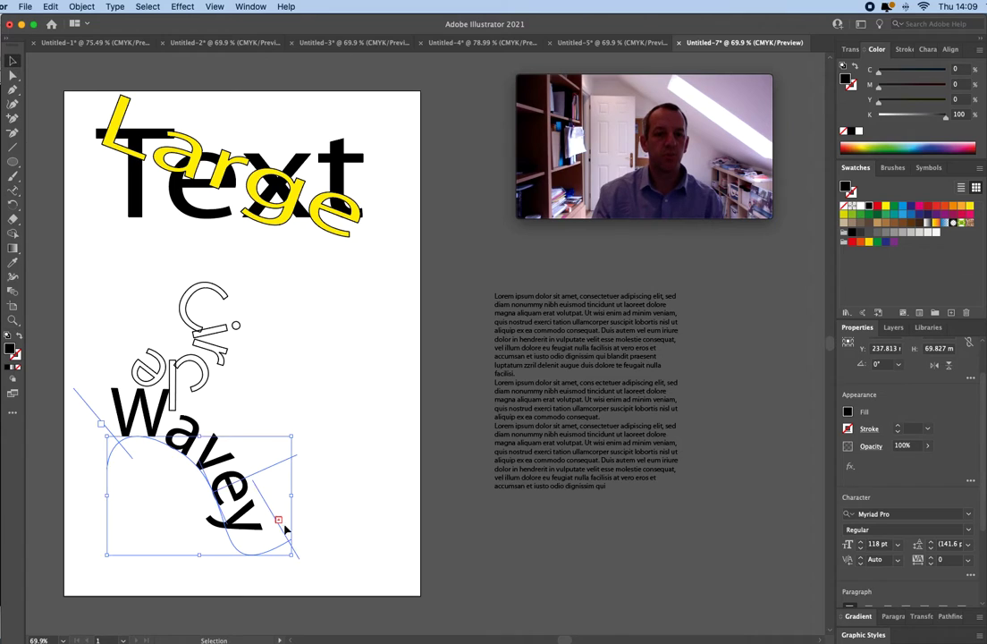
{"action": "left_click_drag", "start_coordinate": [294, 496], "coordinate": [386, 495]}
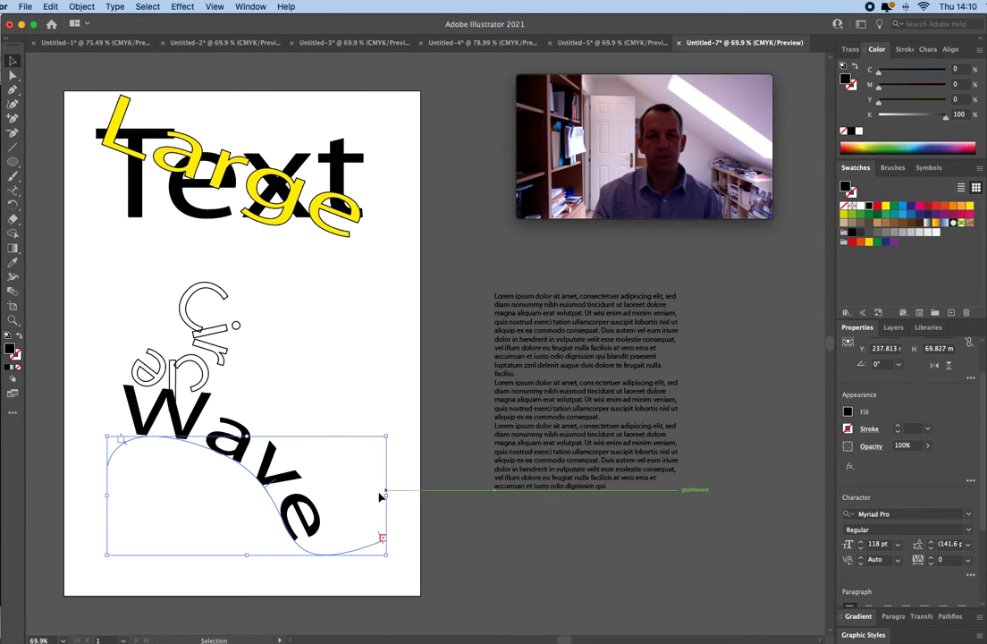
Reduce the wavy path text to 64 pt so 'Wavey Line' fits
{"action": "left_click", "coordinate": [860, 551]}
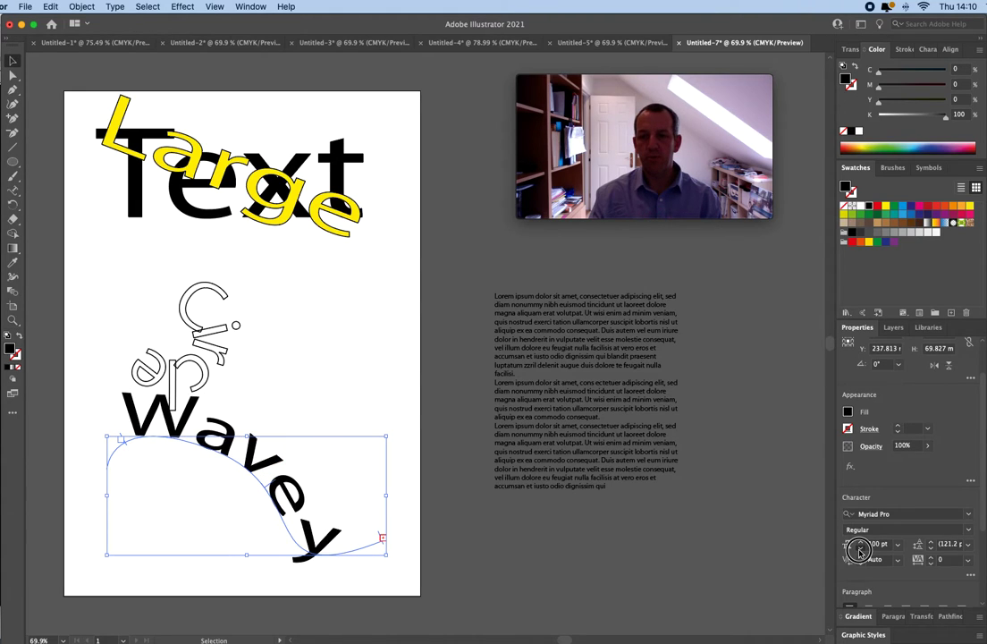
{"action": "left_click_drag", "start_coordinate": [860, 551], "coordinate": [860, 552]}
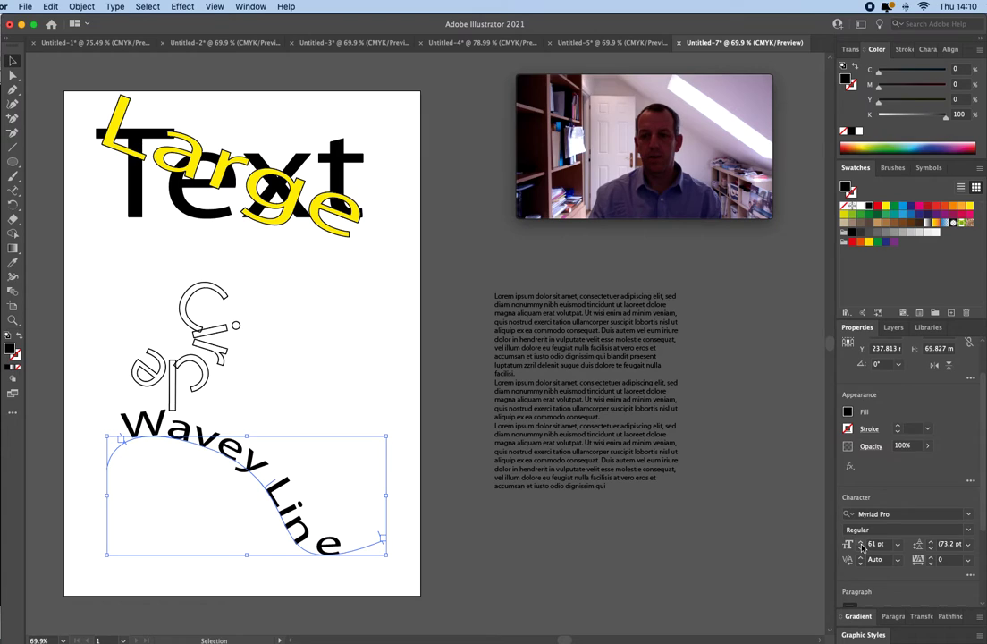
{"action": "left_click", "coordinate": [861, 541]}
{"action": "left_click", "coordinate": [861, 541]}
{"action": "left_click", "coordinate": [861, 541]}
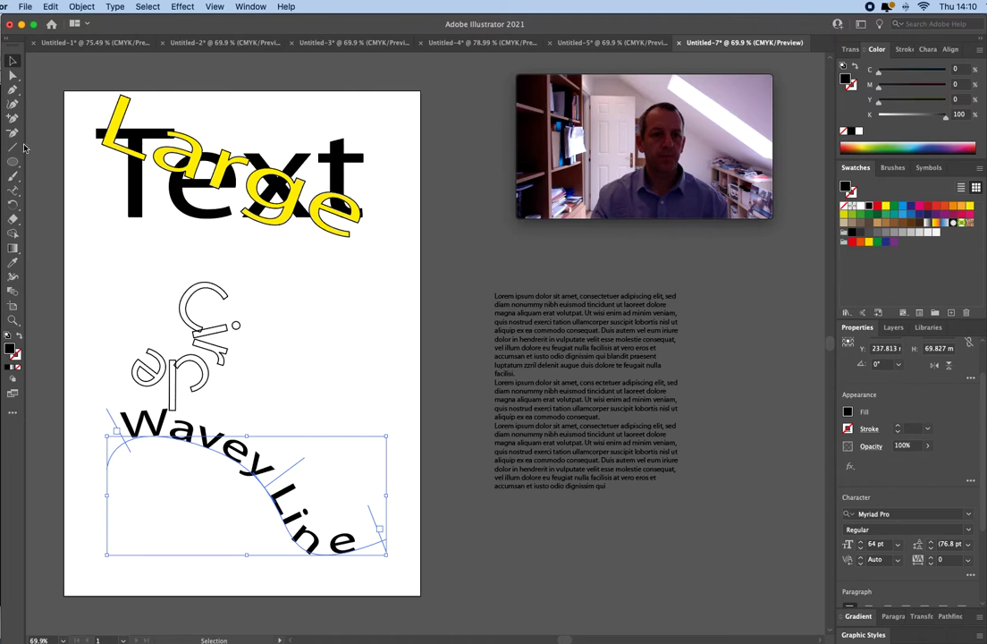
Move 'Circle' up beside 'Text' and the Wavey Line text just below the headline
{"action": "mouse_move", "coordinate": [233, 464]}
{"action": "left_mouse_down"}
{"action": "mouse_move", "coordinate": [261, 460]}
{"action": "mouse_move", "coordinate": [224, 465]}
{"action": "left_mouse_up"}
{"action": "left_click_drag", "start_coordinate": [195, 324], "coordinate": [387, 199]}
{"action": "left_click_drag", "start_coordinate": [225, 465], "coordinate": [250, 296]}
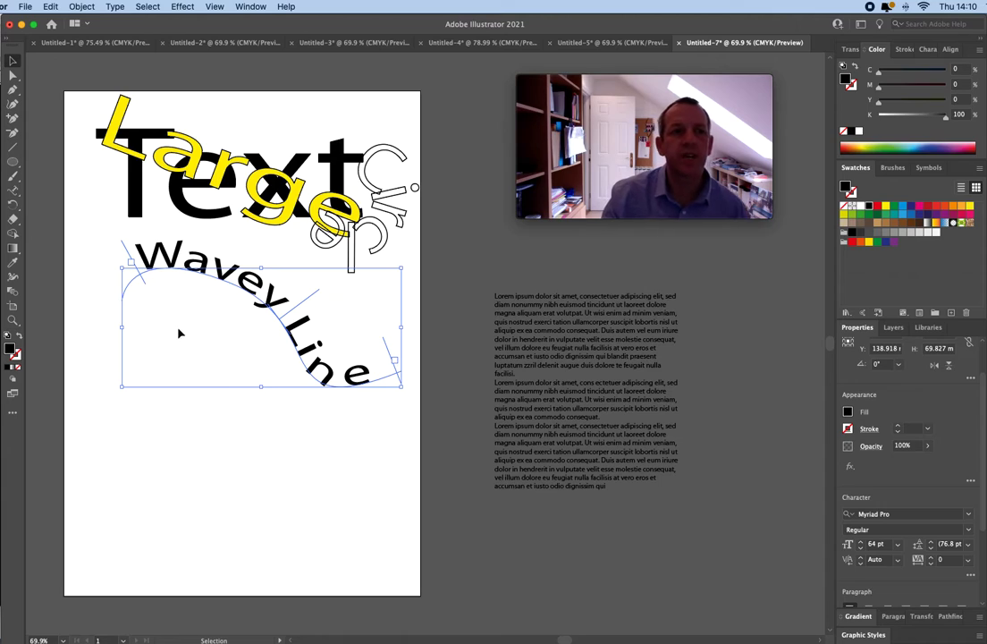
{"action": "left_click", "coordinate": [18, 192]}
Add the point text METAL below Wavey Line and scale it up to about 190 pt
{"action": "left_click", "coordinate": [21, 194]}
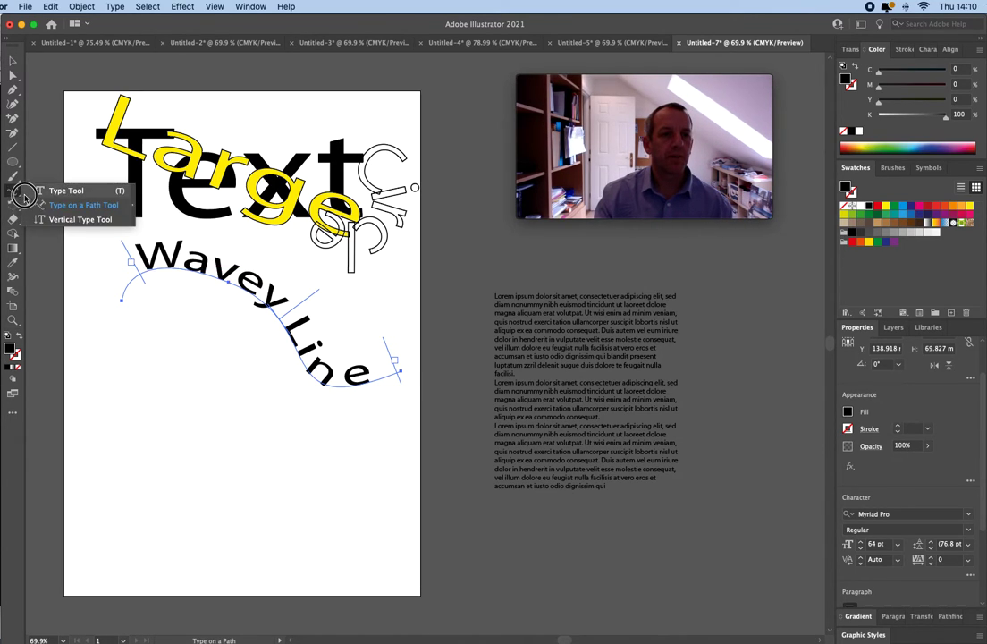
{"action": "left_click", "coordinate": [54, 190]}
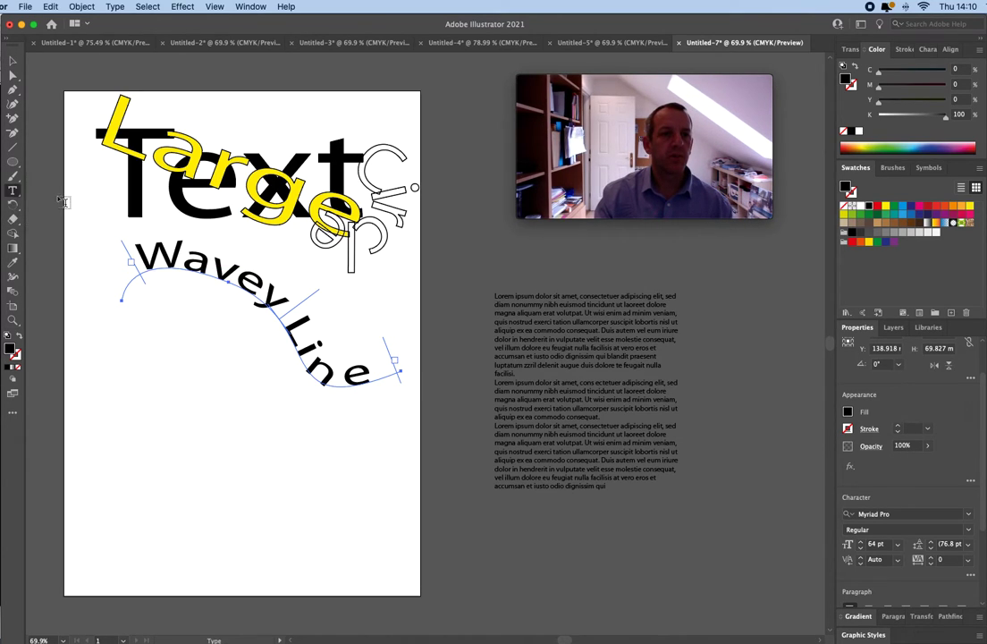
{"action": "left_click", "coordinate": [97, 452]}
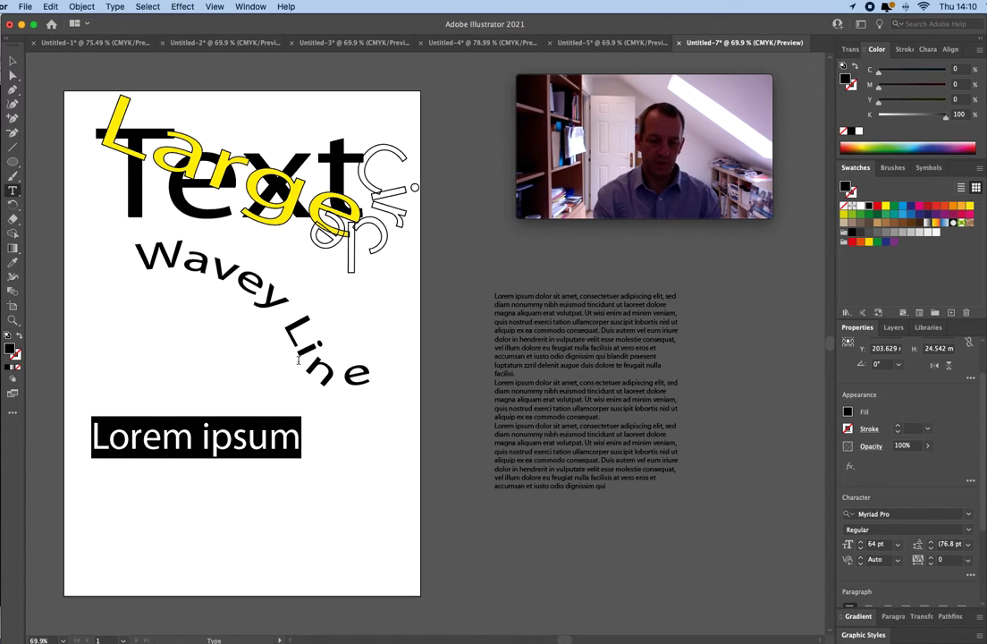
{"action": "type", "text": "Mt"}
{"action": "key", "text": "BackSpace"}
{"action": "type", "text": "ET"}
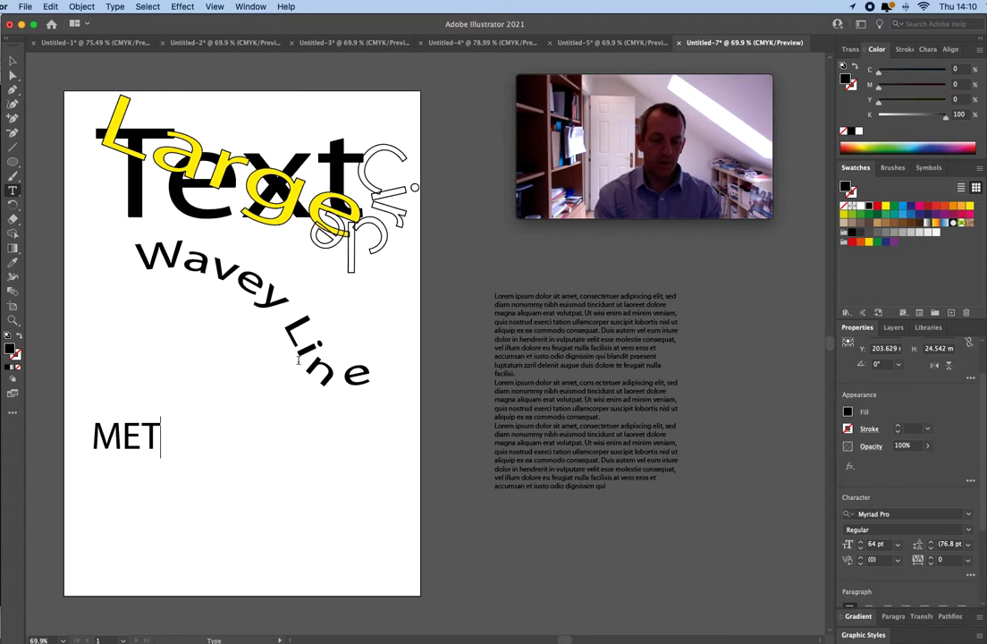
{"action": "type", "text": "AL"}
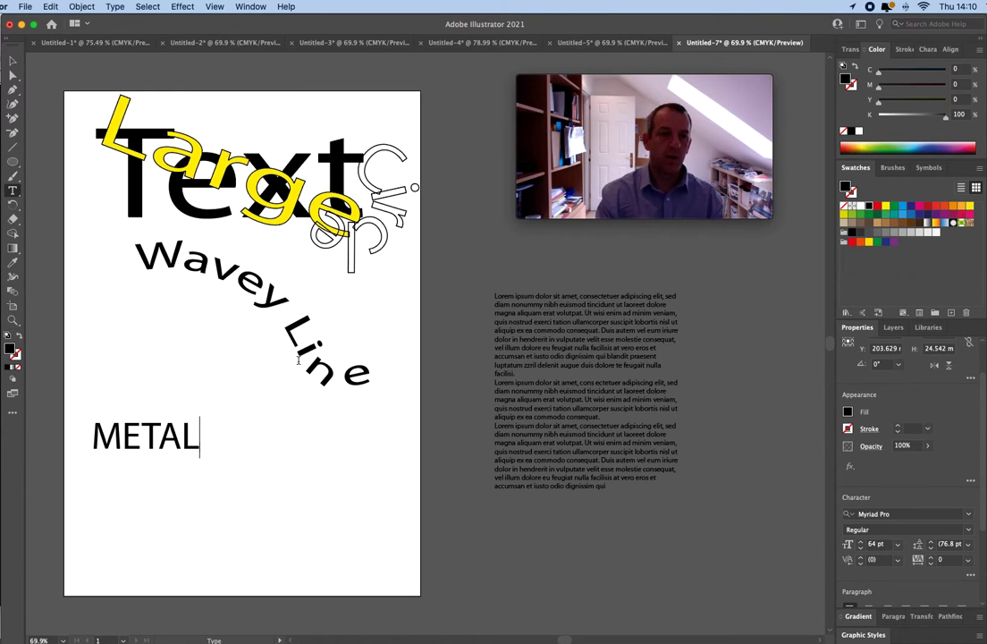
{"action": "left_click", "coordinate": [13, 60]}
{"action": "left_click_drag", "start_coordinate": [200, 461], "coordinate": [402, 540]}
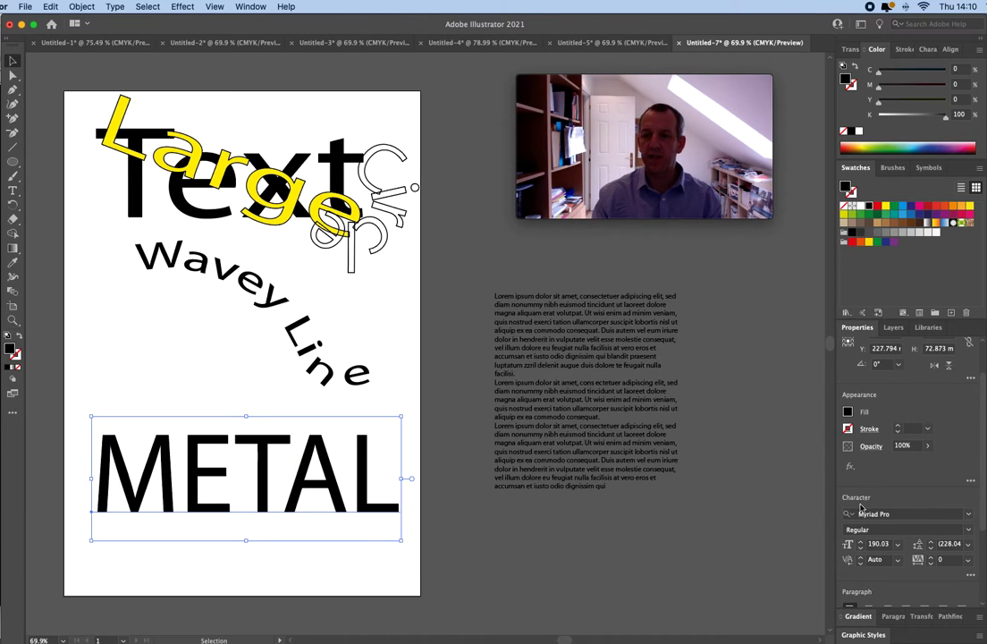
Change the METAL text's font to Stencil using the Type > Font list
{"action": "left_click", "coordinate": [118, 8]}
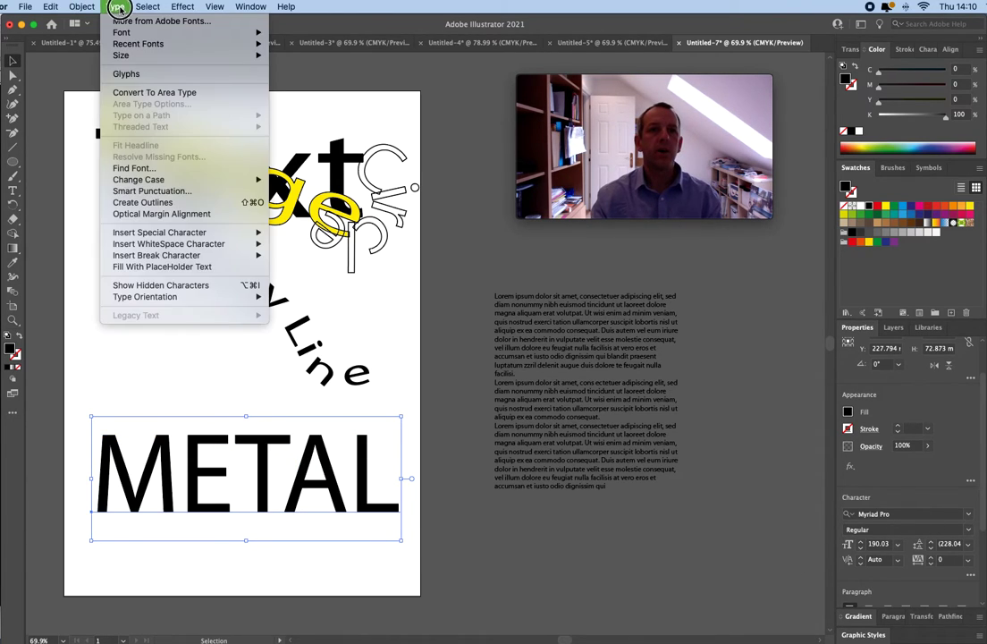
{"action": "mouse_move", "coordinate": [121, 33]}
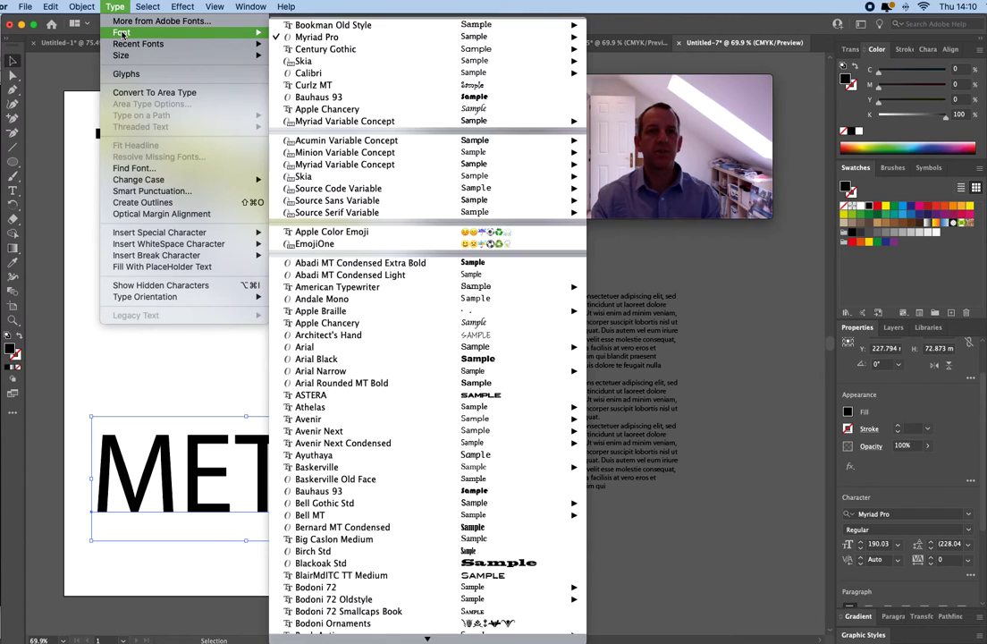
{"action": "scroll", "coordinate": [349, 483], "scroll_direction": "down", "scroll_amount": 10}
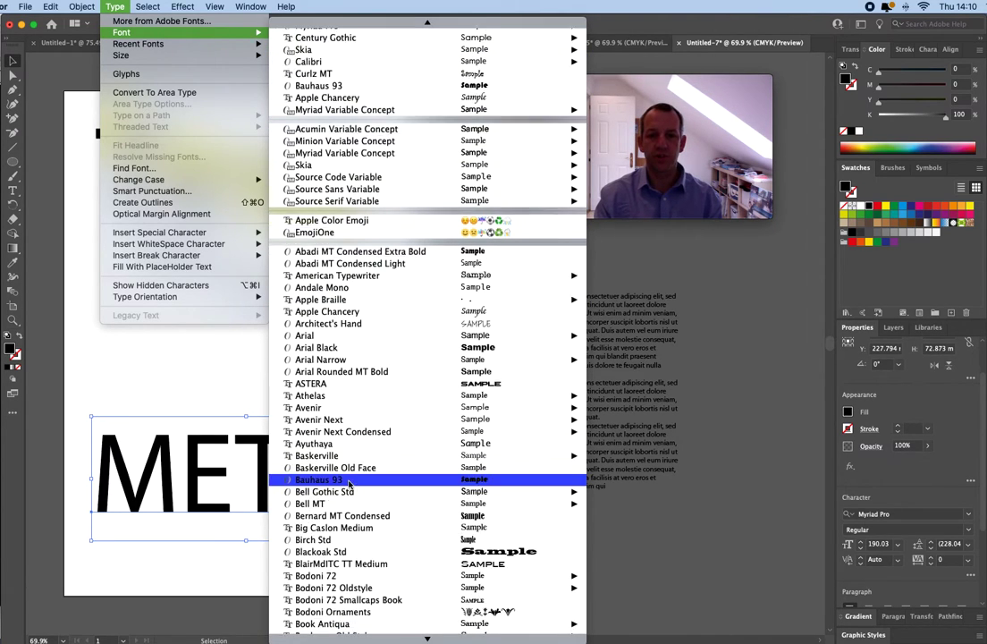
{"action": "scroll", "coordinate": [348, 482], "scroll_direction": "down", "scroll_amount": 12}
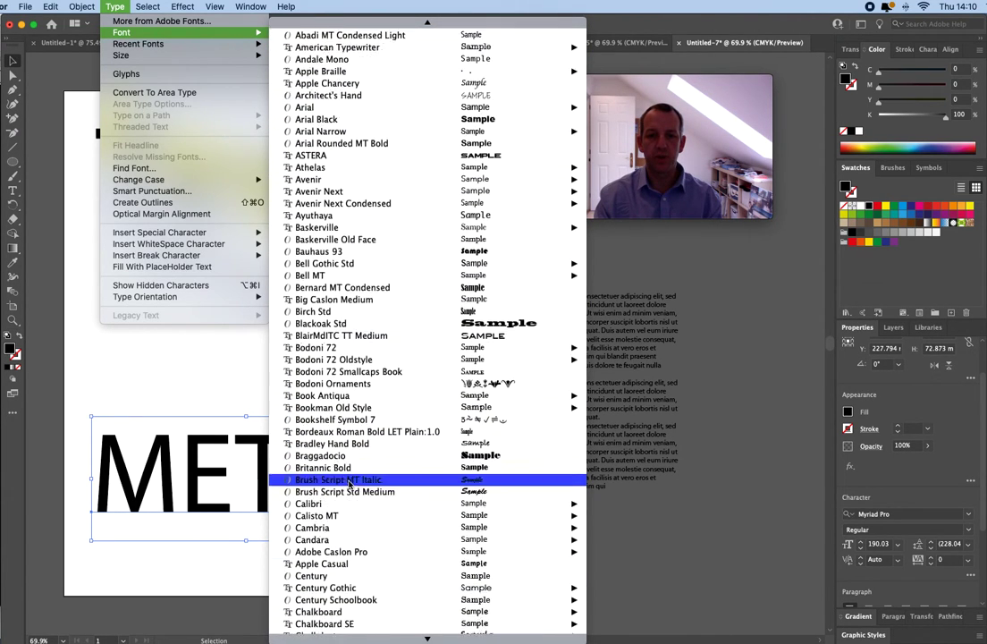
{"action": "scroll", "coordinate": [348, 498], "scroll_direction": "down", "scroll_amount": 10}
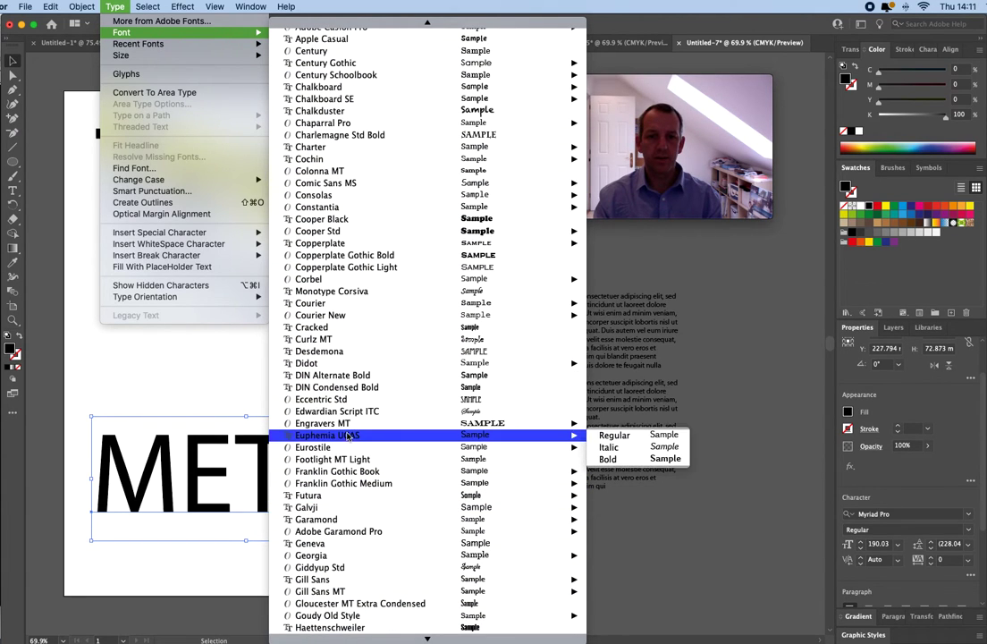
{"action": "scroll", "coordinate": [349, 474], "scroll_direction": "down", "scroll_amount": 4}
{"action": "scroll", "coordinate": [343, 456], "scroll_direction": "down", "scroll_amount": 18}
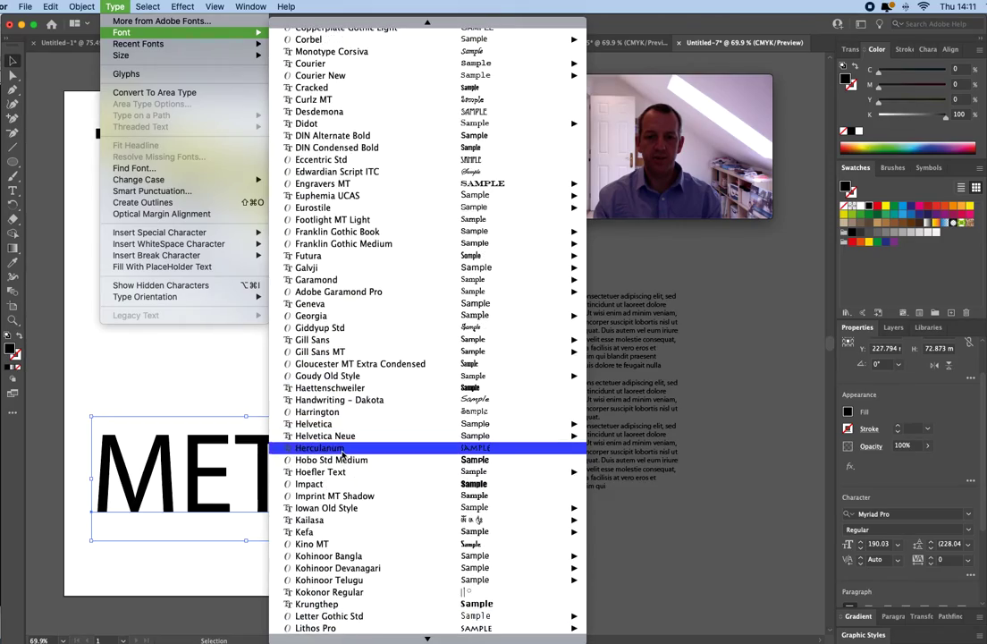
{"action": "scroll", "coordinate": [342, 455], "scroll_direction": "down", "scroll_amount": 4}
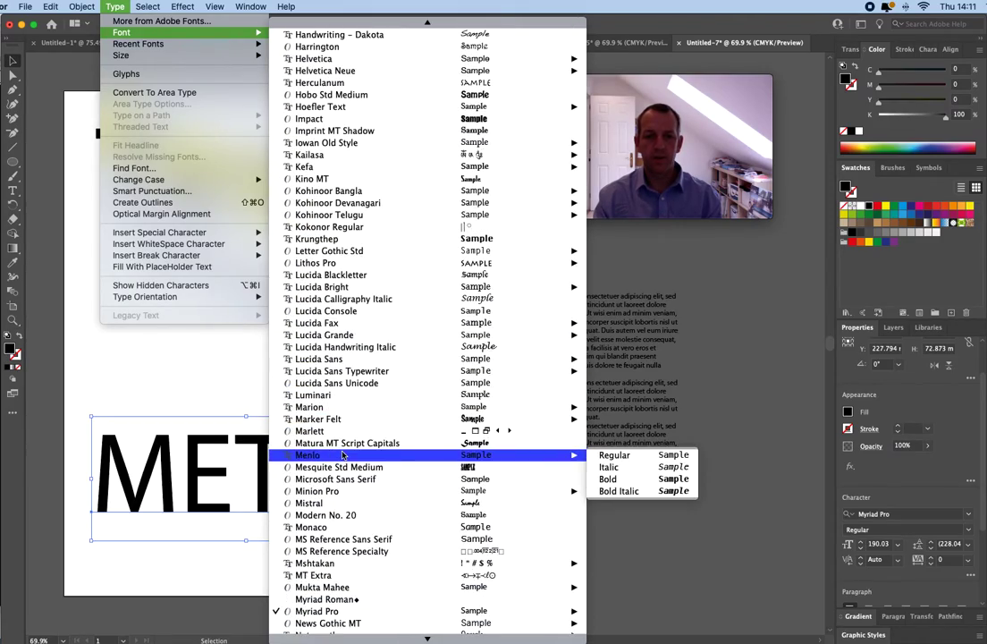
{"action": "scroll", "coordinate": [343, 453], "scroll_direction": "up", "scroll_amount": 13}
{"action": "scroll", "coordinate": [342, 453], "scroll_direction": "down", "scroll_amount": 14}
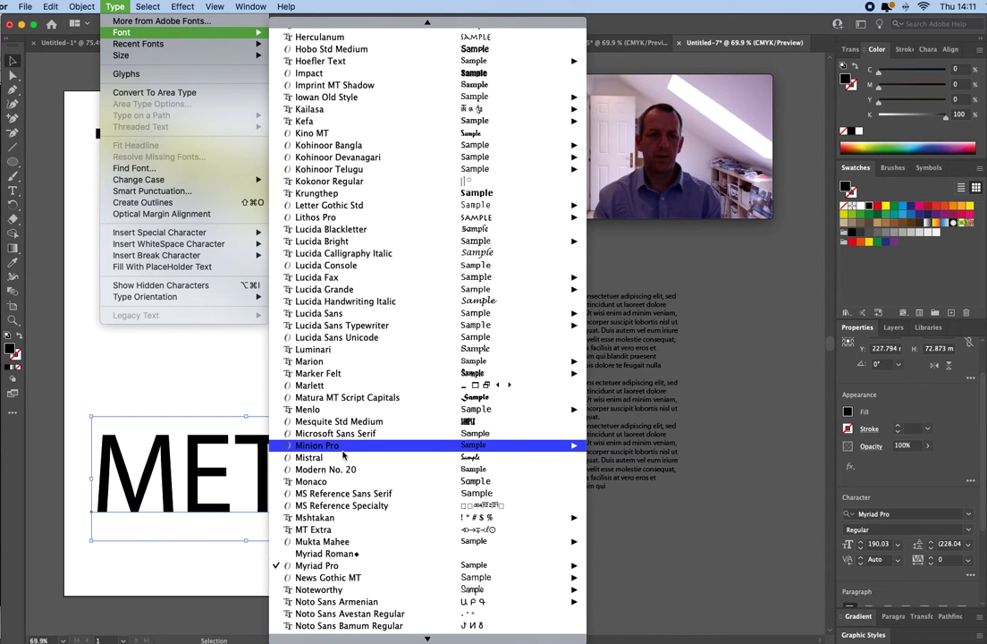
{"action": "scroll", "coordinate": [343, 455], "scroll_direction": "down", "scroll_amount": 6}
{"action": "scroll", "coordinate": [346, 386], "scroll_direction": "down", "scroll_amount": 5}
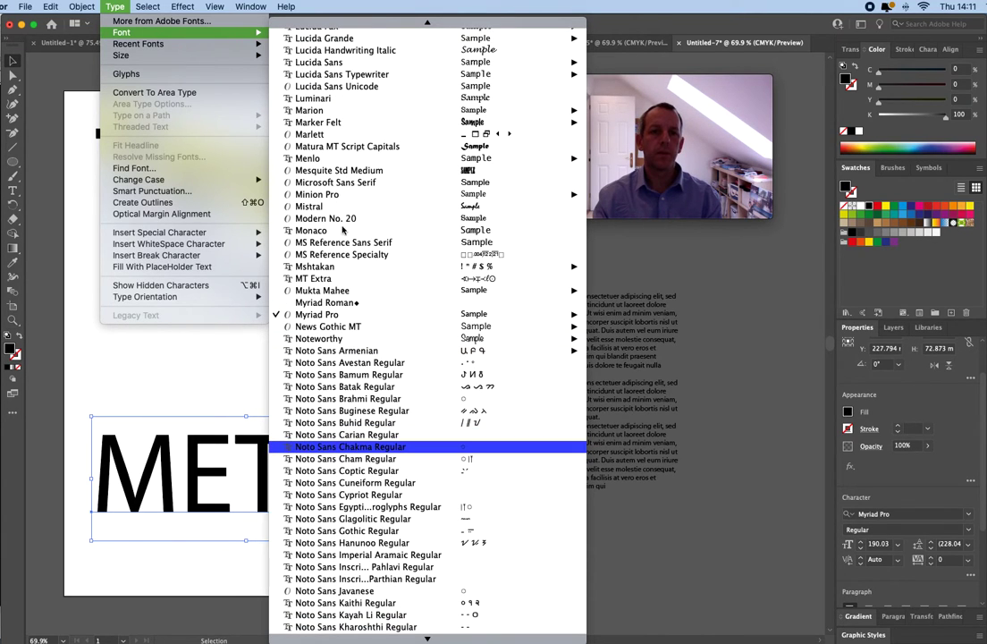
{"action": "scroll", "coordinate": [336, 301], "scroll_direction": "down", "scroll_amount": 10}
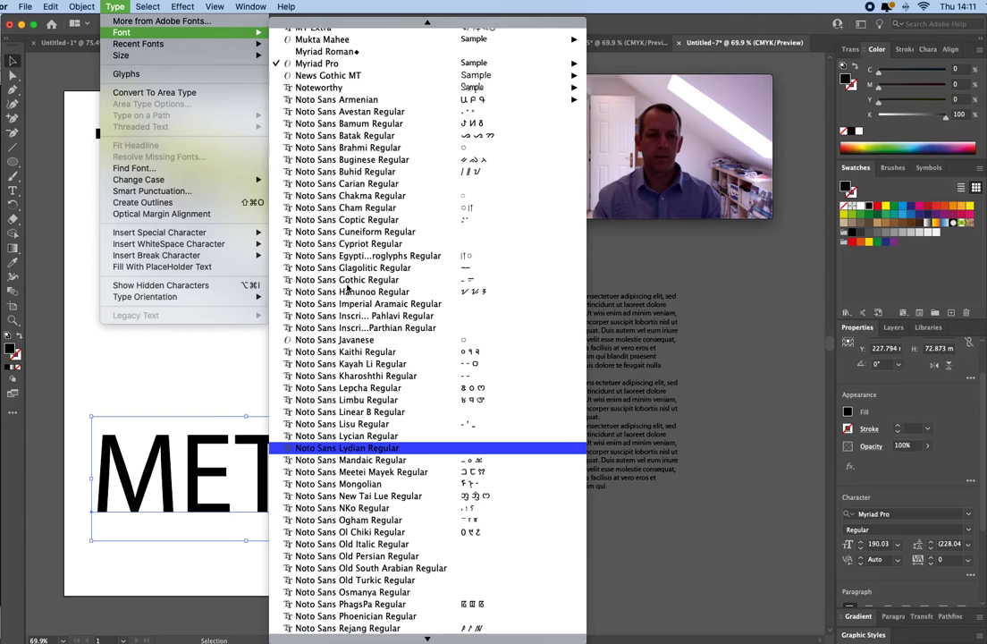
{"action": "scroll", "coordinate": [349, 282], "scroll_direction": "down", "scroll_amount": 20}
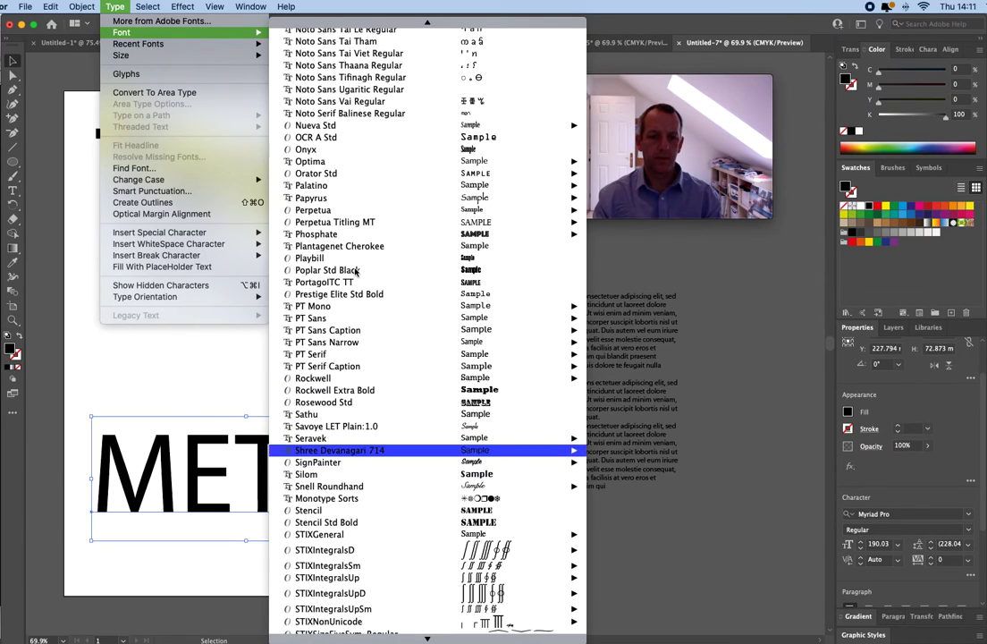
{"action": "scroll", "coordinate": [345, 251], "scroll_direction": "down", "scroll_amount": 20}
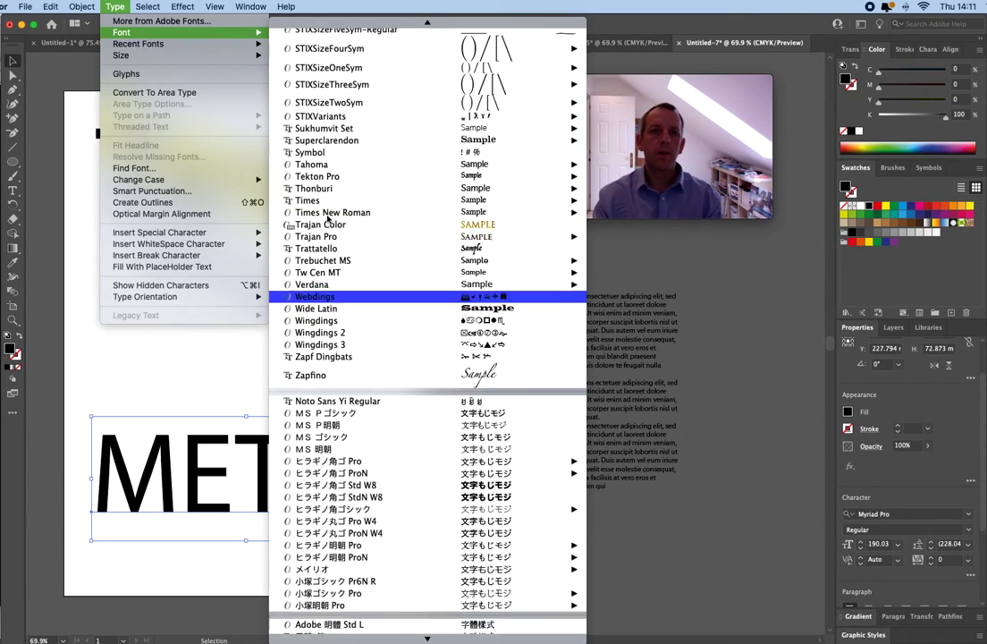
{"action": "scroll", "coordinate": [329, 217], "scroll_direction": "down", "scroll_amount": 20}
{"action": "mouse_move", "coordinate": [329, 219]}
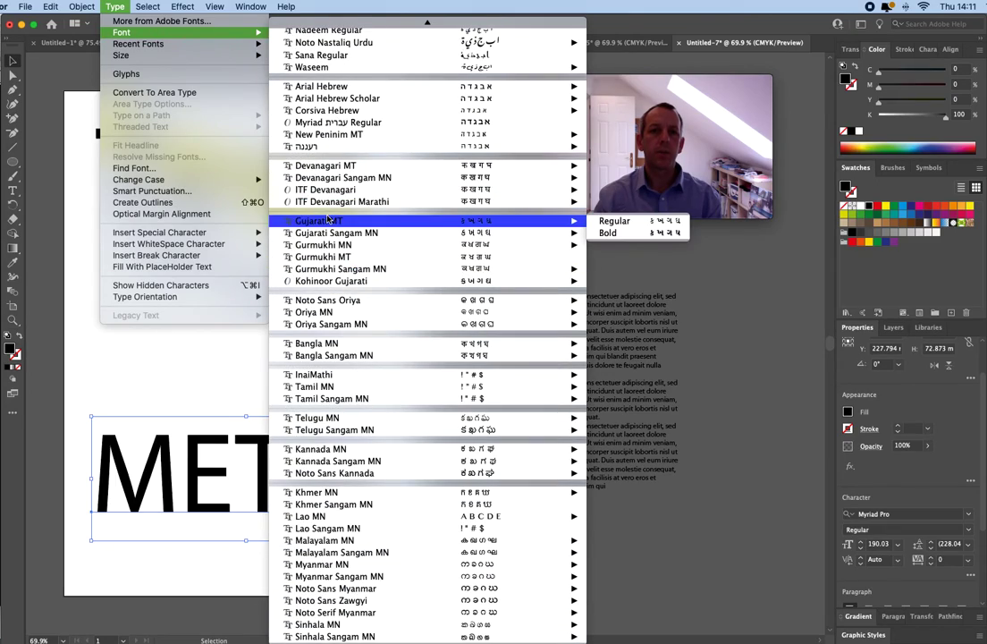
{"action": "scroll", "coordinate": [329, 217], "scroll_direction": "up", "scroll_amount": 20}
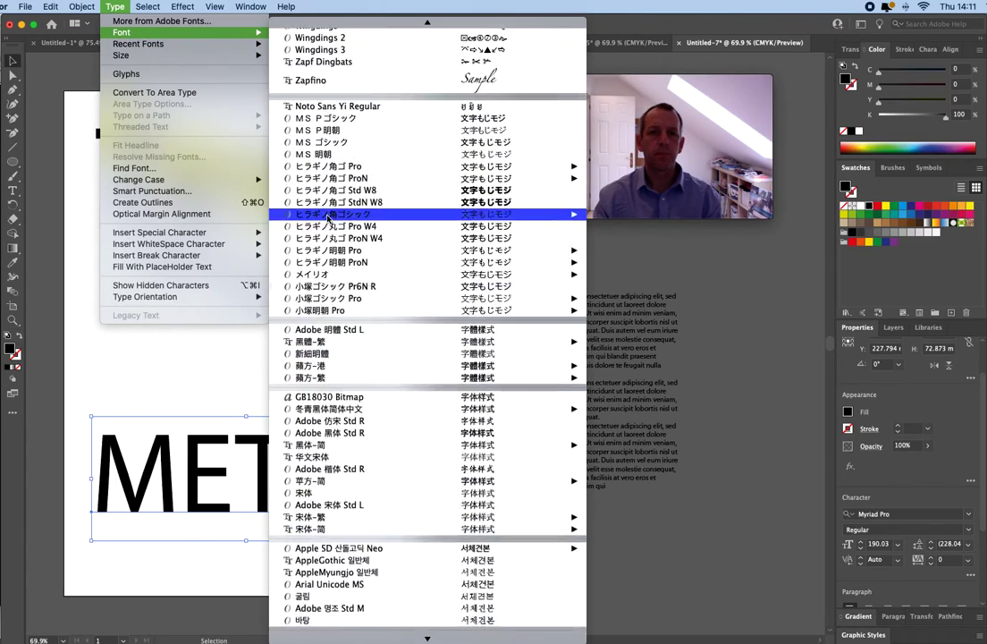
{"action": "scroll", "coordinate": [329, 217], "scroll_direction": "up", "scroll_amount": 15}
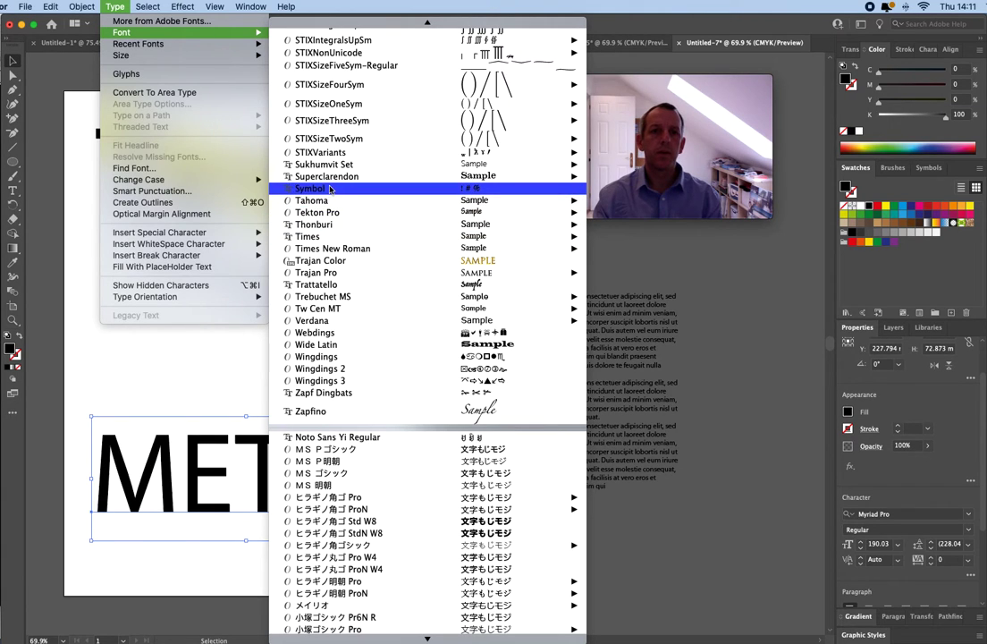
{"action": "scroll", "coordinate": [329, 189], "scroll_direction": "up", "scroll_amount": 15}
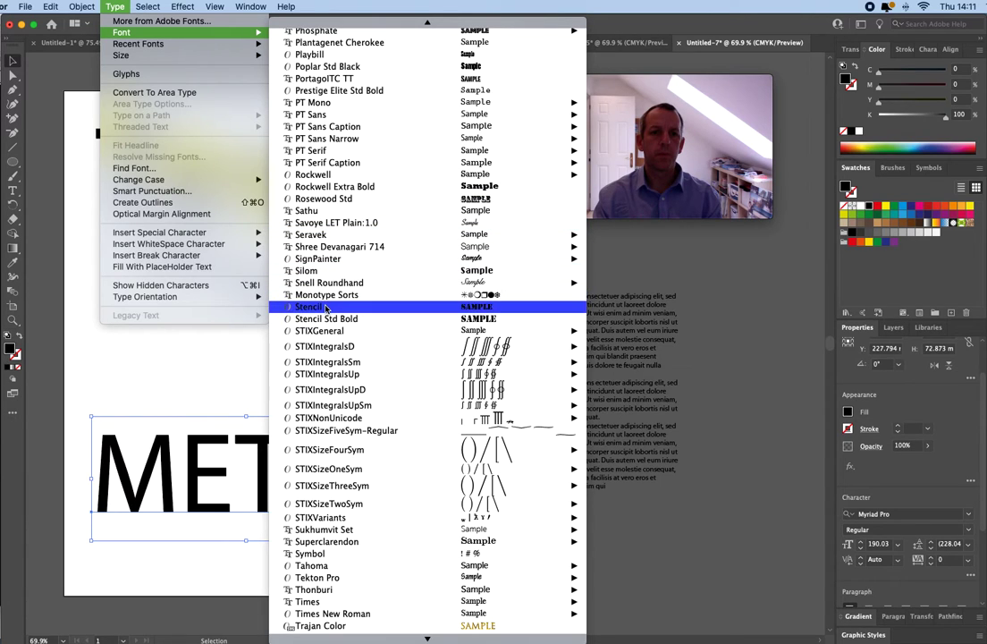
{"action": "left_click", "coordinate": [326, 307]}
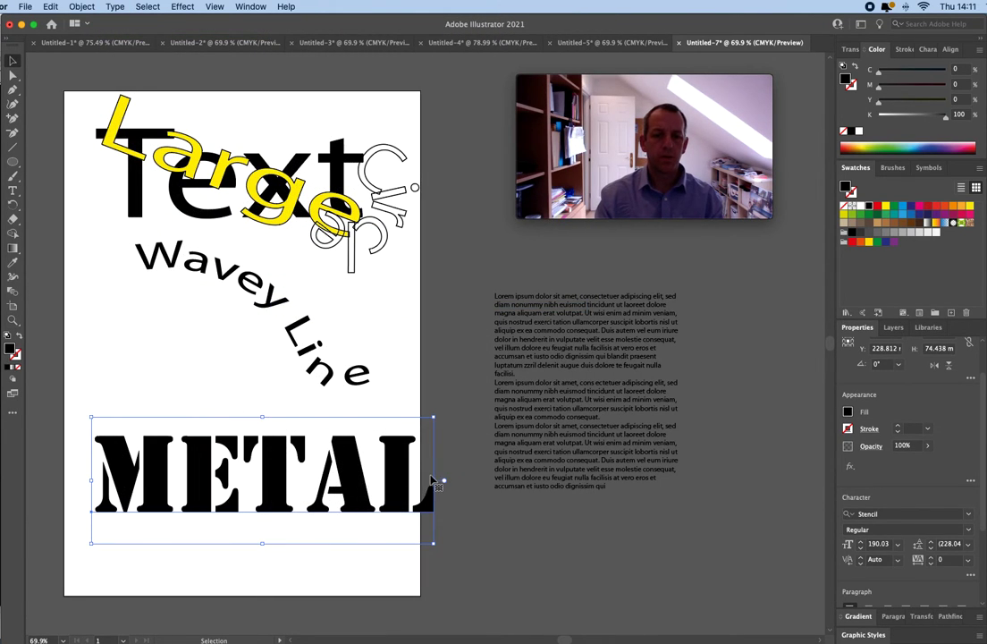
Narrow METAL to fit the artboard, give it a gradient fill, and convert it to outlines
{"action": "left_click_drag", "start_coordinate": [433, 480], "coordinate": [380, 480]}
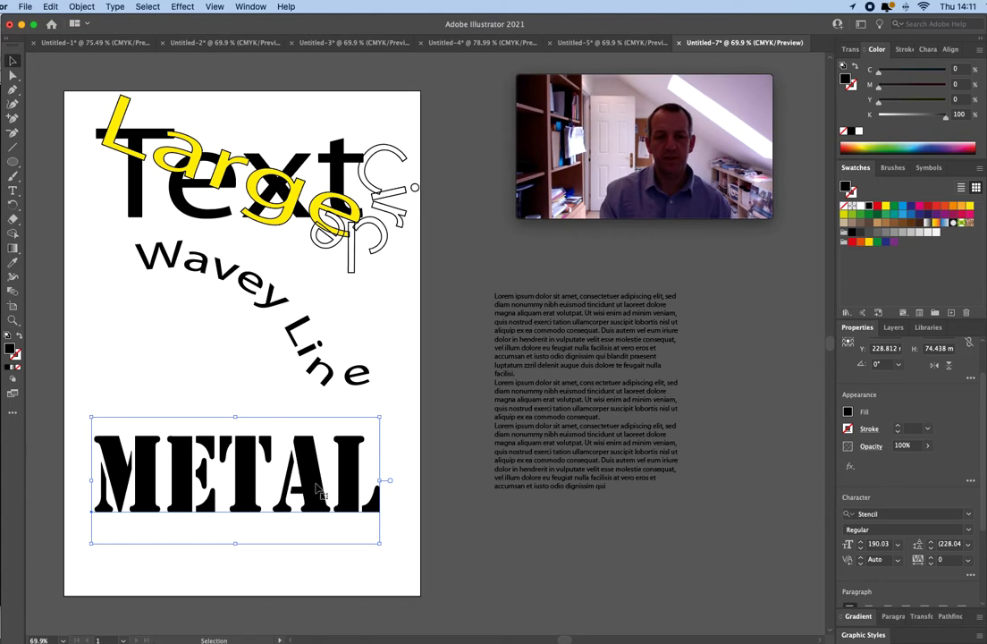
{"action": "left_click", "coordinate": [13, 370]}
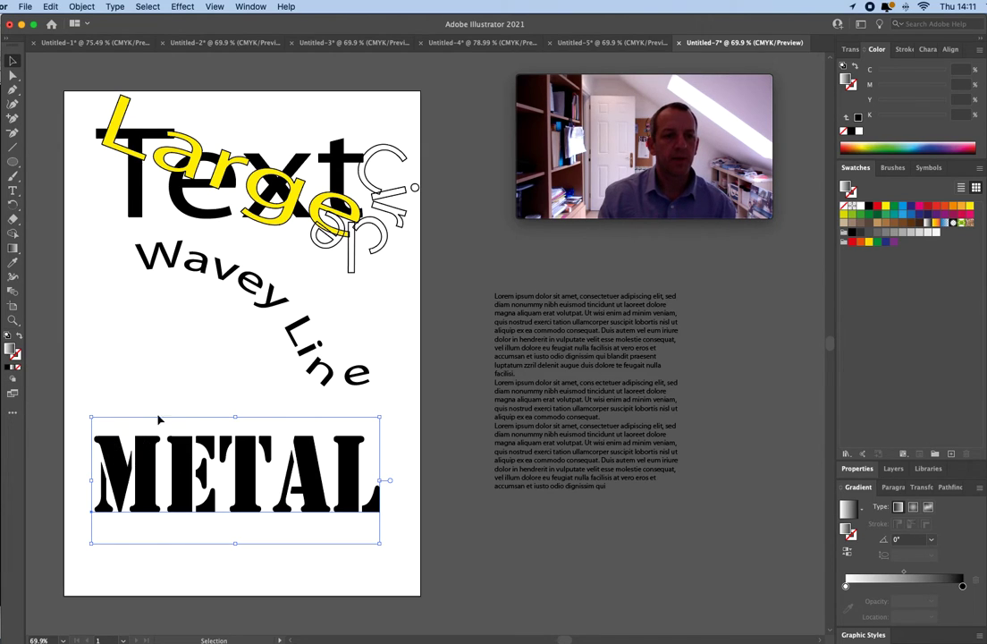
{"action": "right_click", "coordinate": [182, 452]}
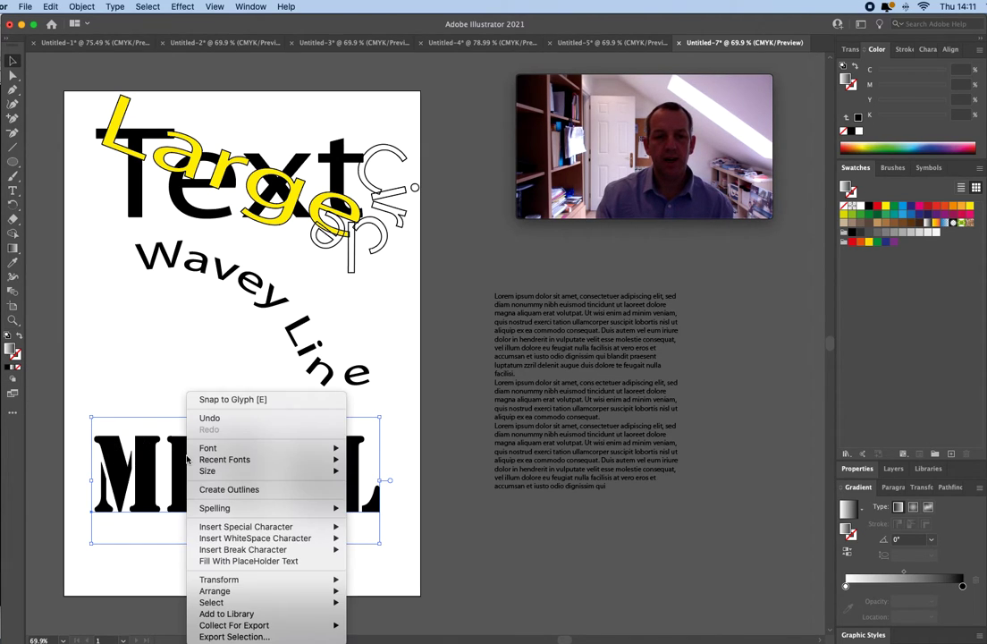
{"action": "left_click", "coordinate": [228, 489]}
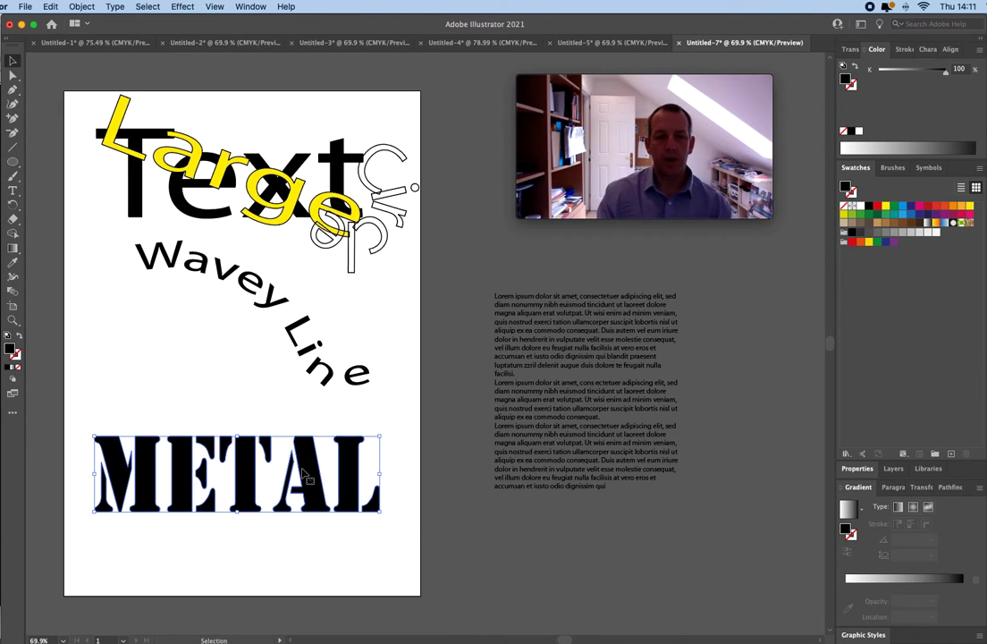
{"action": "left_click", "coordinate": [14, 74]}
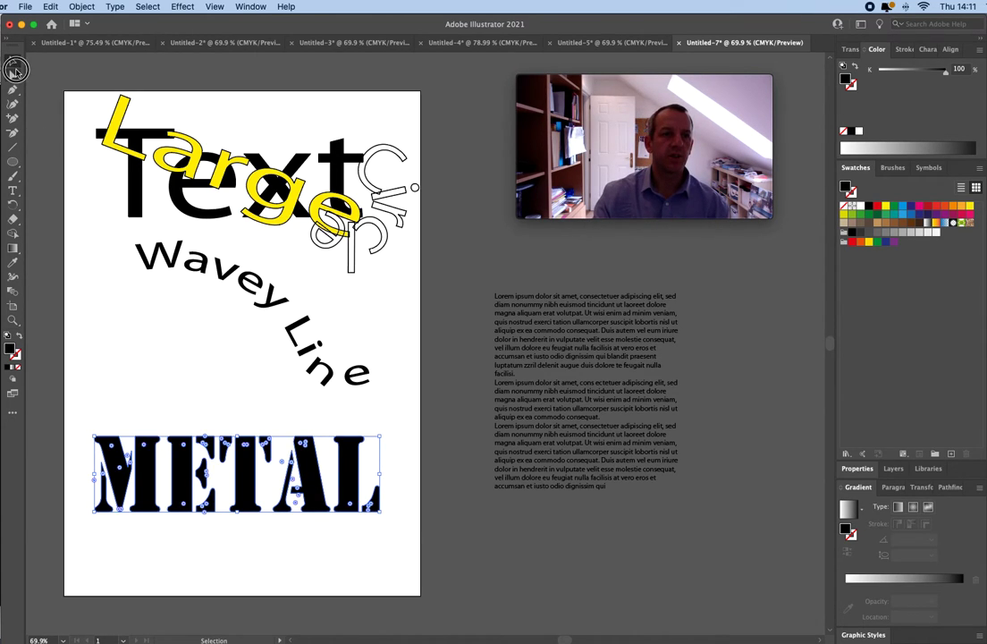
{"action": "left_click", "coordinate": [172, 331]}
{"action": "left_click", "coordinate": [174, 465]}
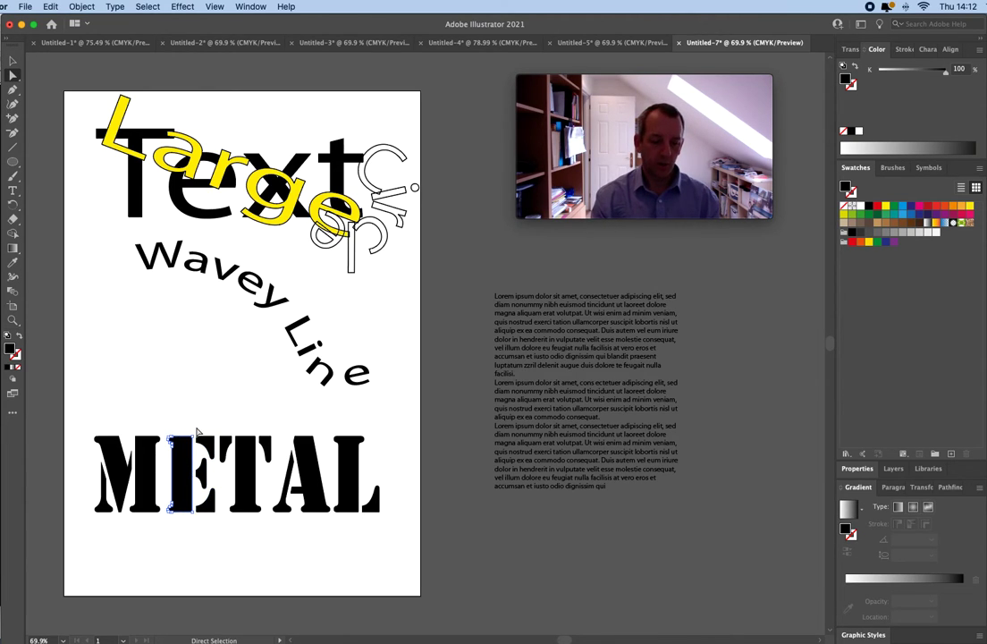
{"action": "key", "text": "super+equal"}
{"action": "key", "text": "super+equal"}
{"action": "key", "text": "super+equal"}
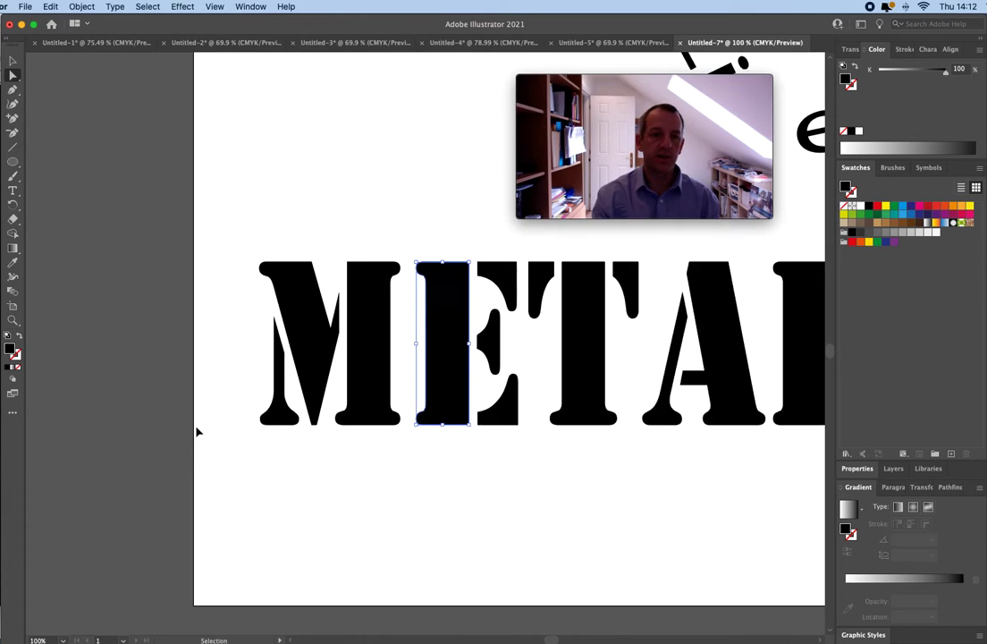
{"action": "left_click", "coordinate": [421, 272]}
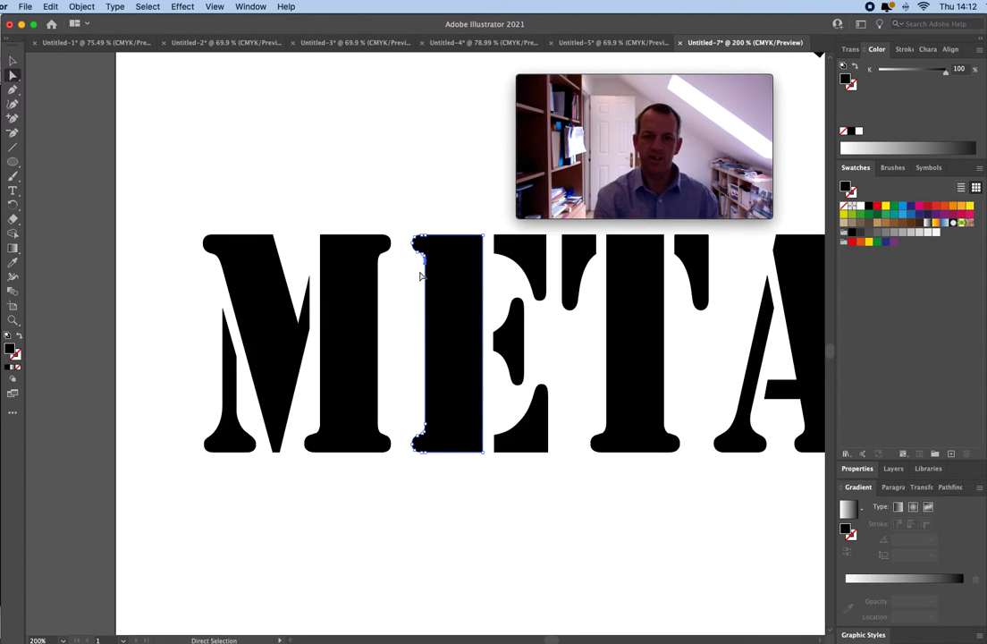
{"action": "key", "text": "v"}
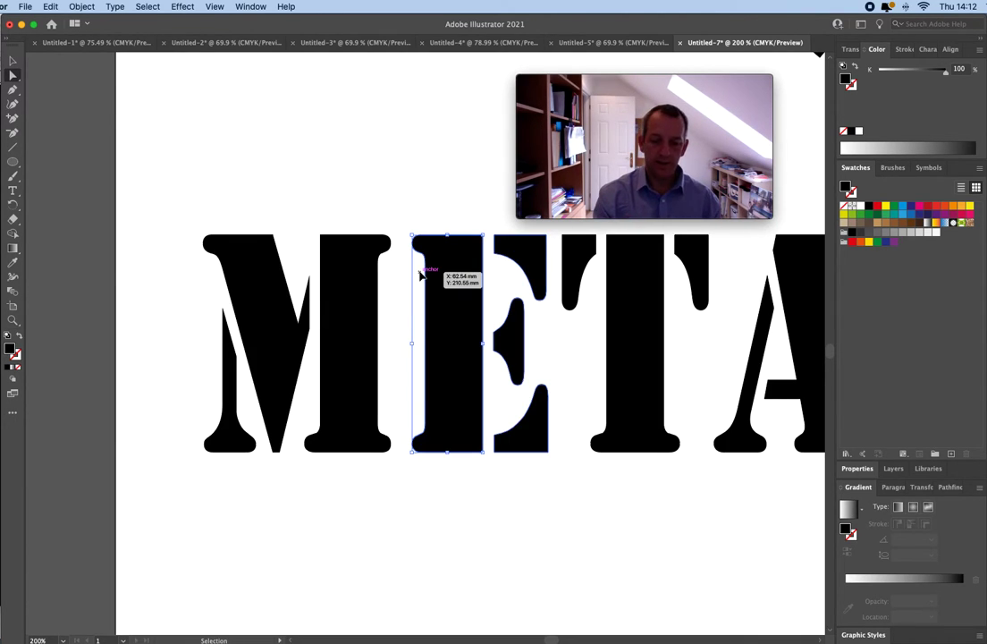
{"action": "key", "text": "super+0"}
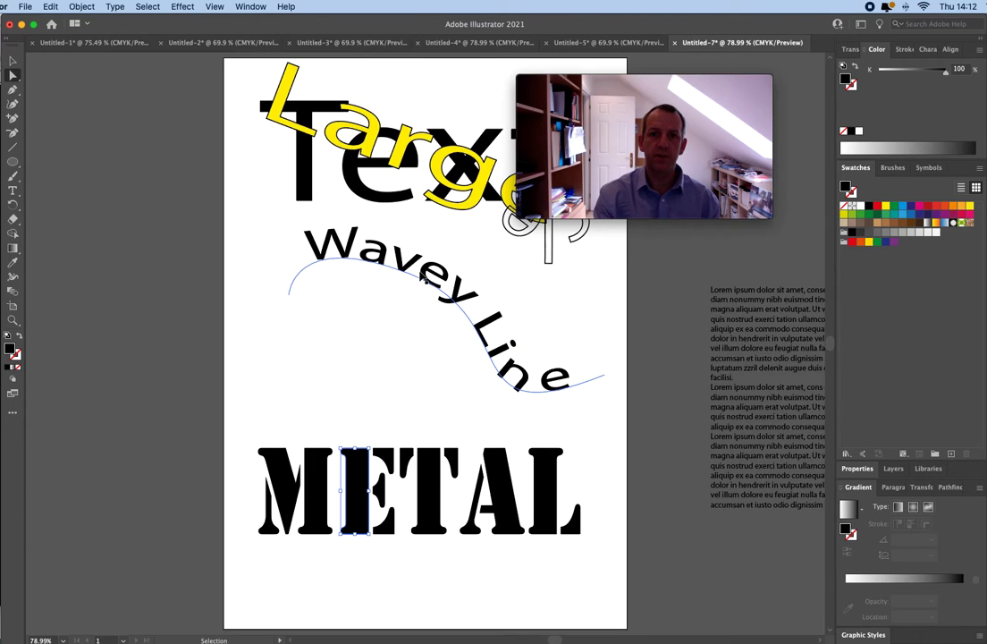
{"action": "key", "text": "a"}
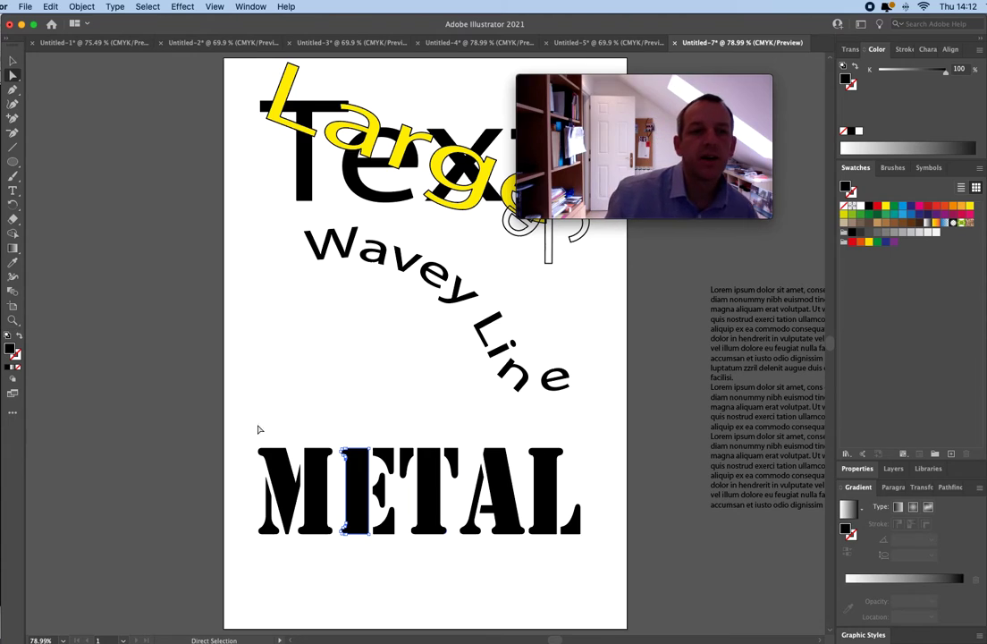
{"action": "left_click", "coordinate": [14, 373]}
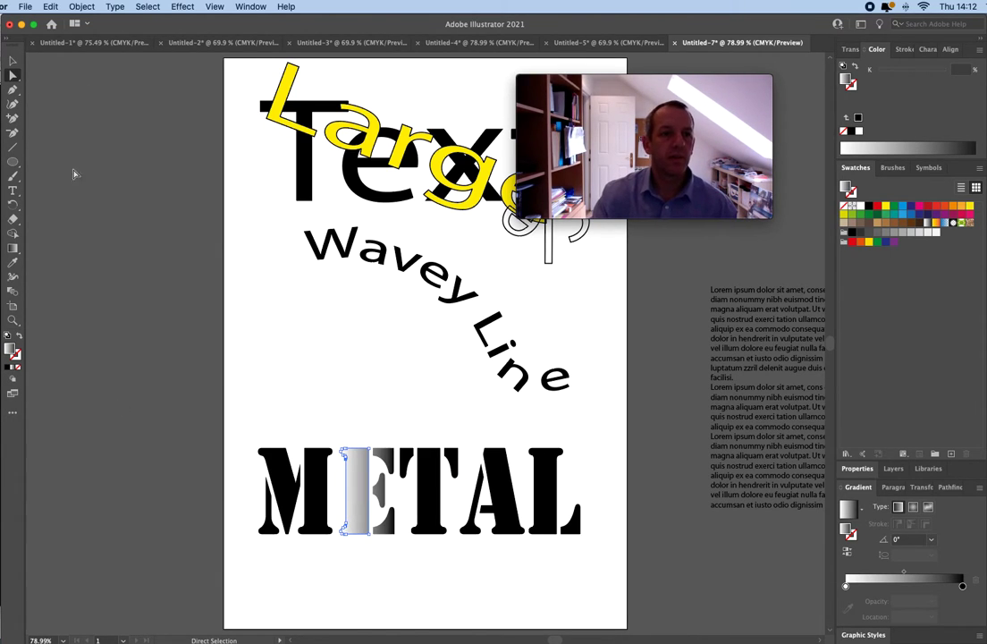
{"action": "left_click", "coordinate": [8, 367]}
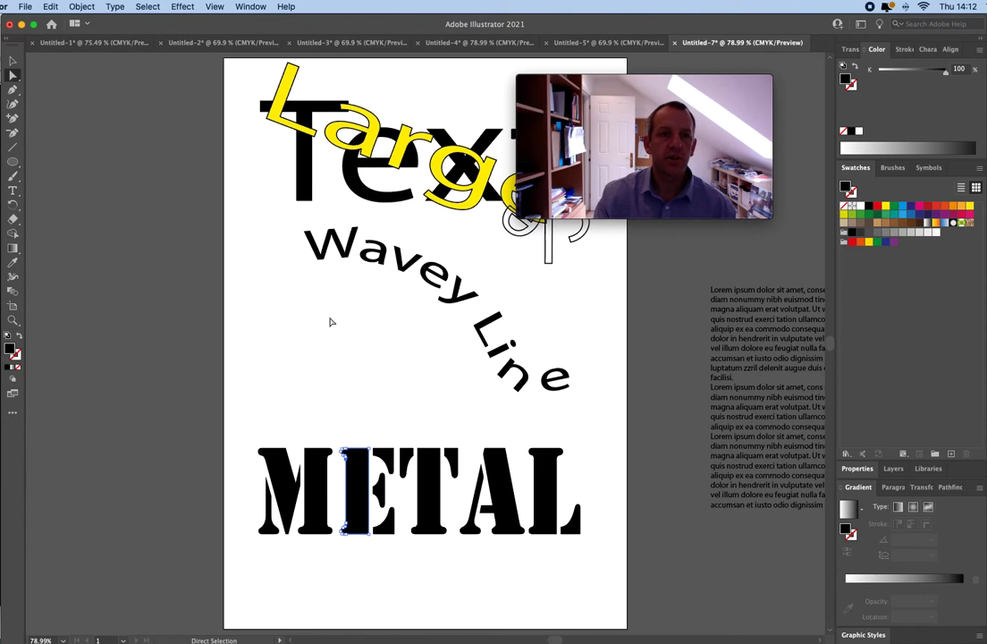
{"action": "left_click", "coordinate": [13, 61]}
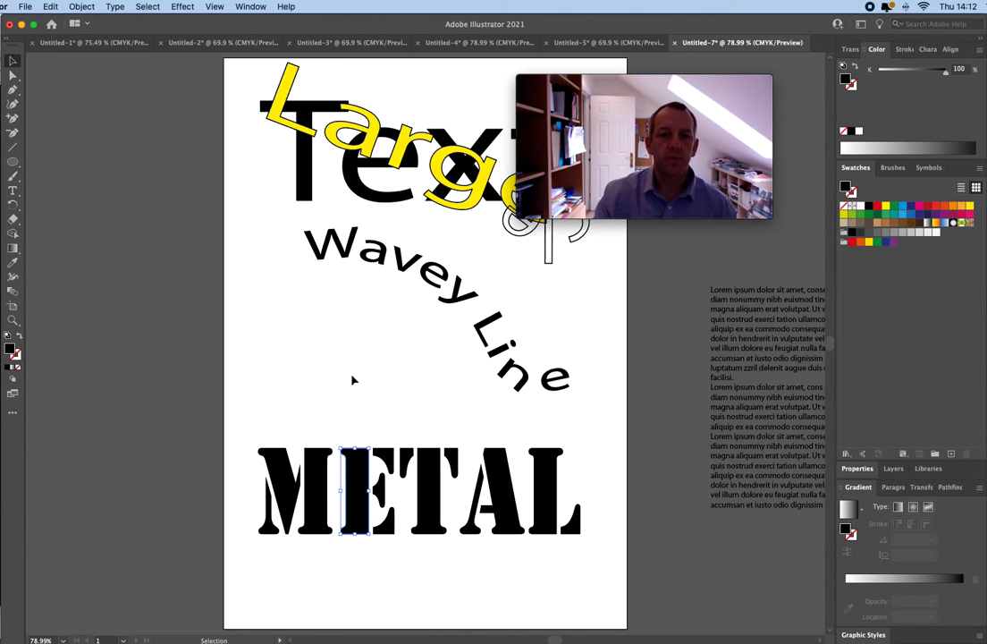
{"action": "left_click", "coordinate": [422, 418]}
Apply a gradient fill to the METAL outlines and set its angle to 90°
{"action": "left_click_drag", "start_coordinate": [220, 456], "coordinate": [618, 514]}
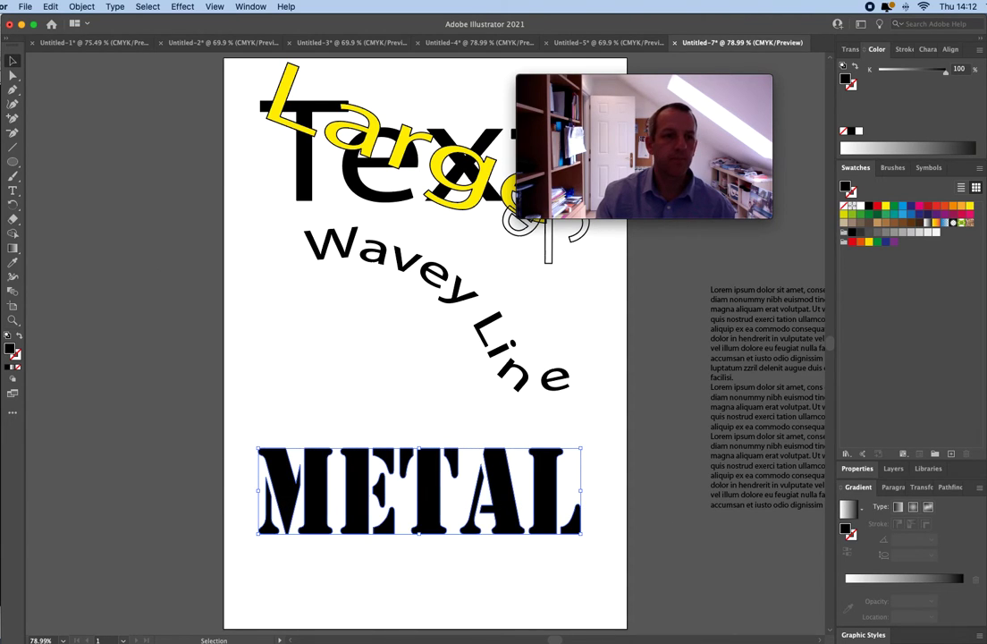
{"action": "left_click", "coordinate": [14, 368]}
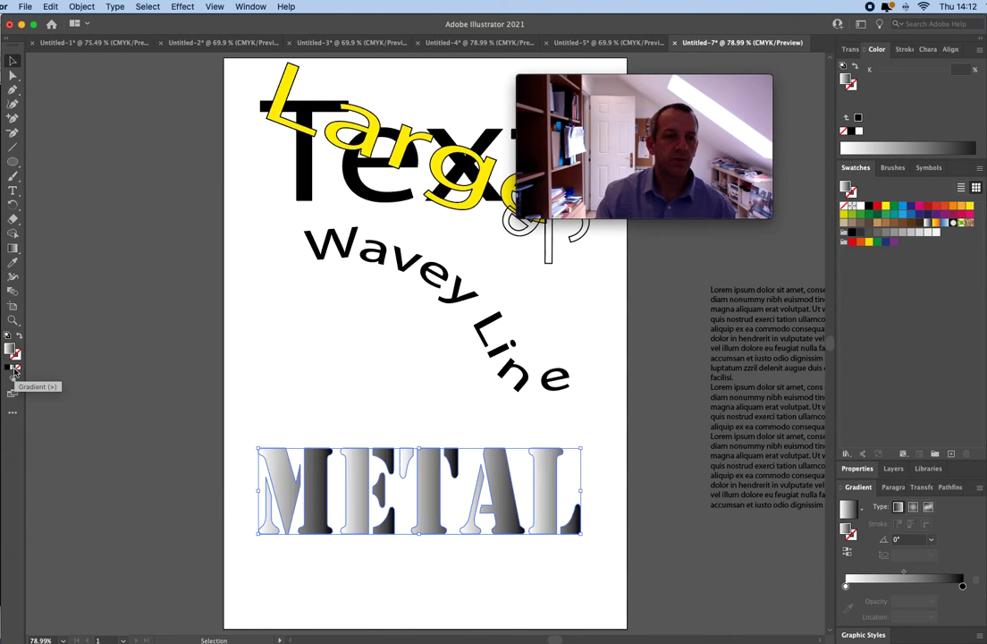
{"action": "left_click", "coordinate": [905, 540]}
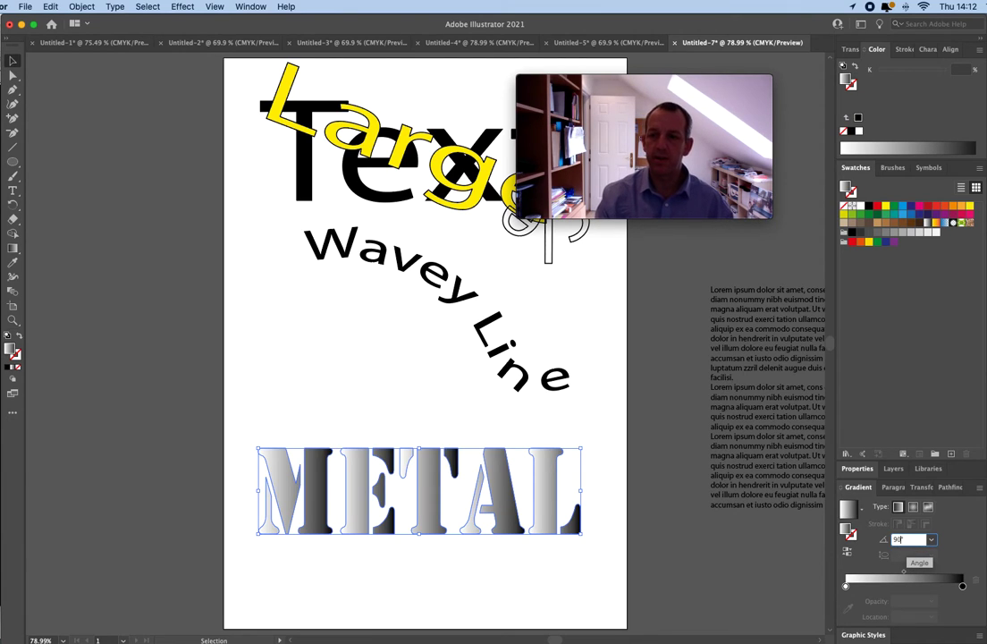
{"action": "type", "text": "90"}
{"action": "key", "text": "Return"}
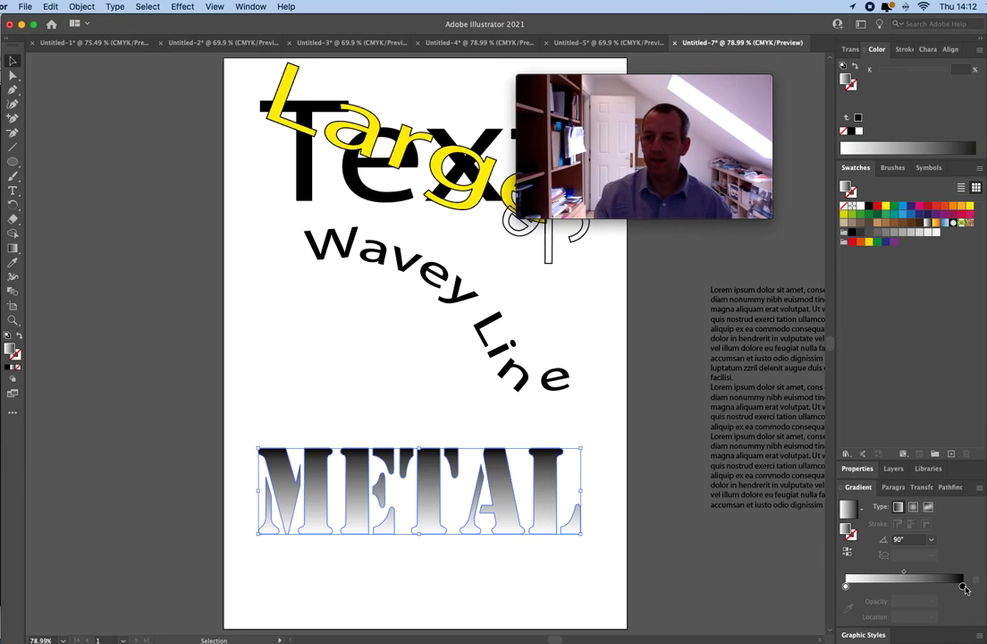
Move the white stop to the middle and add a dark blue stop at the end
{"action": "left_click_drag", "start_coordinate": [846, 586], "coordinate": [916, 586]}
{"action": "left_click", "coordinate": [849, 587]}
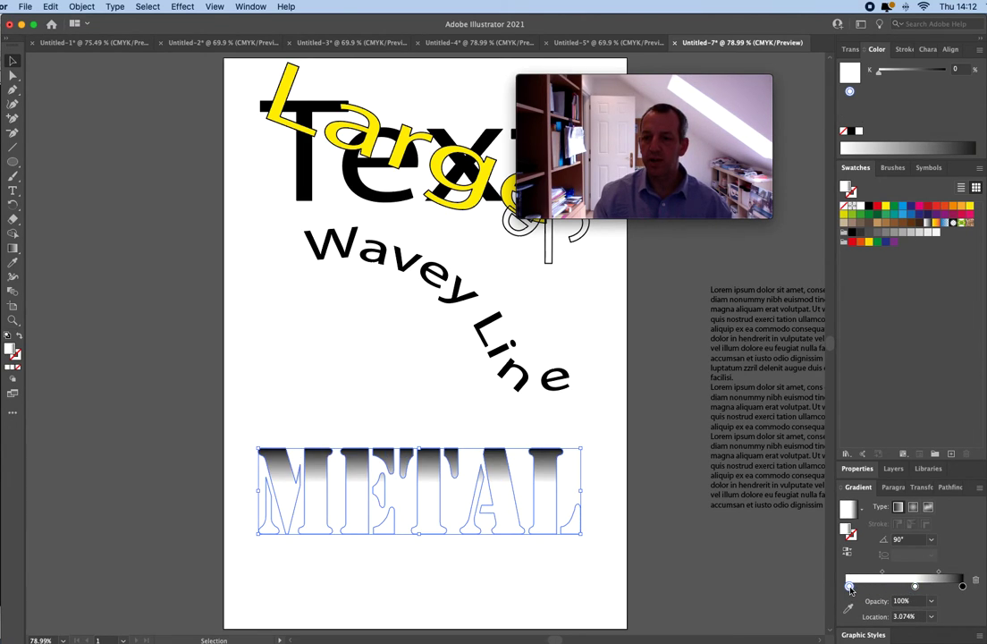
{"action": "double_click", "coordinate": [850, 587]}
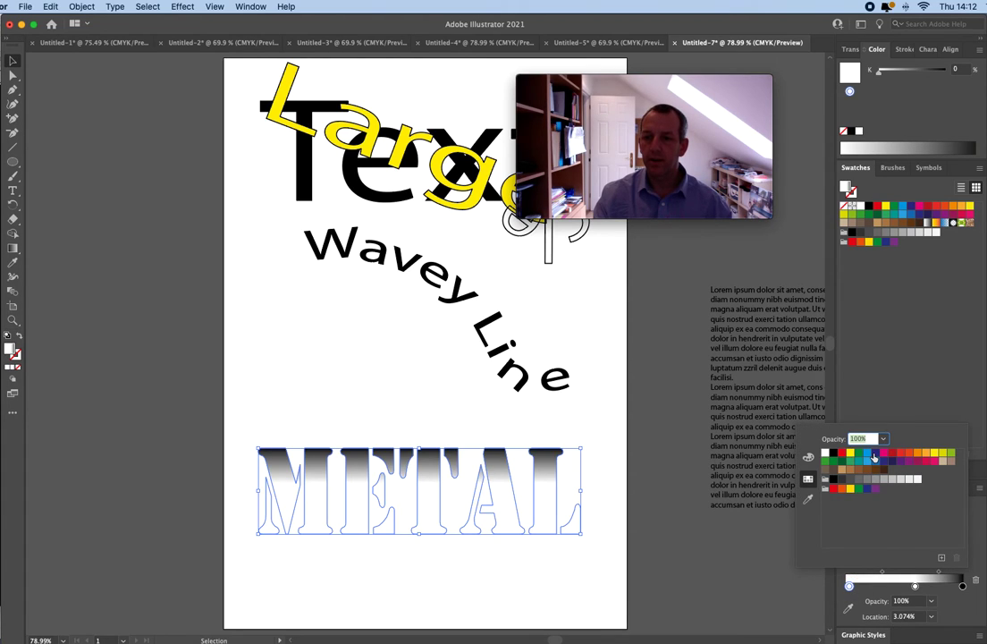
{"action": "left_click", "coordinate": [876, 453]}
{"action": "left_click", "coordinate": [850, 588]}
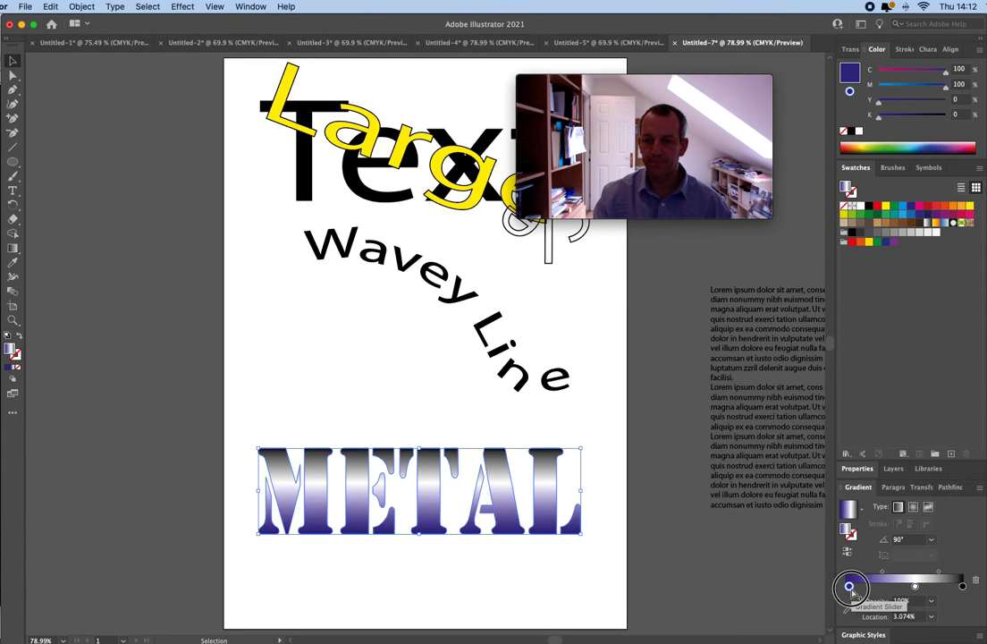
{"action": "left_click_drag", "start_coordinate": [850, 587], "coordinate": [923, 573]}
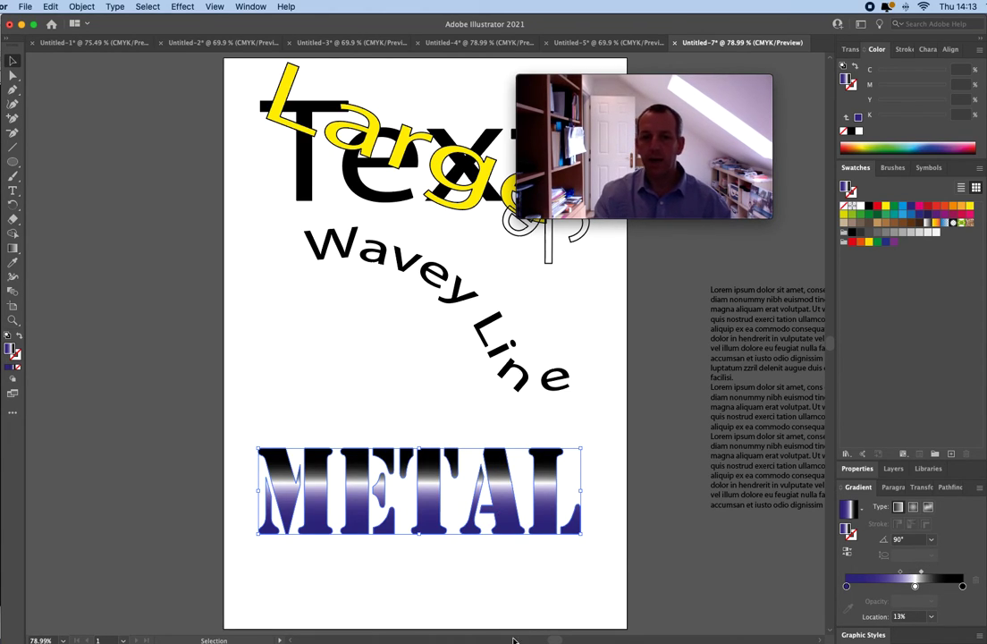
{"action": "left_click", "coordinate": [550, 583]}
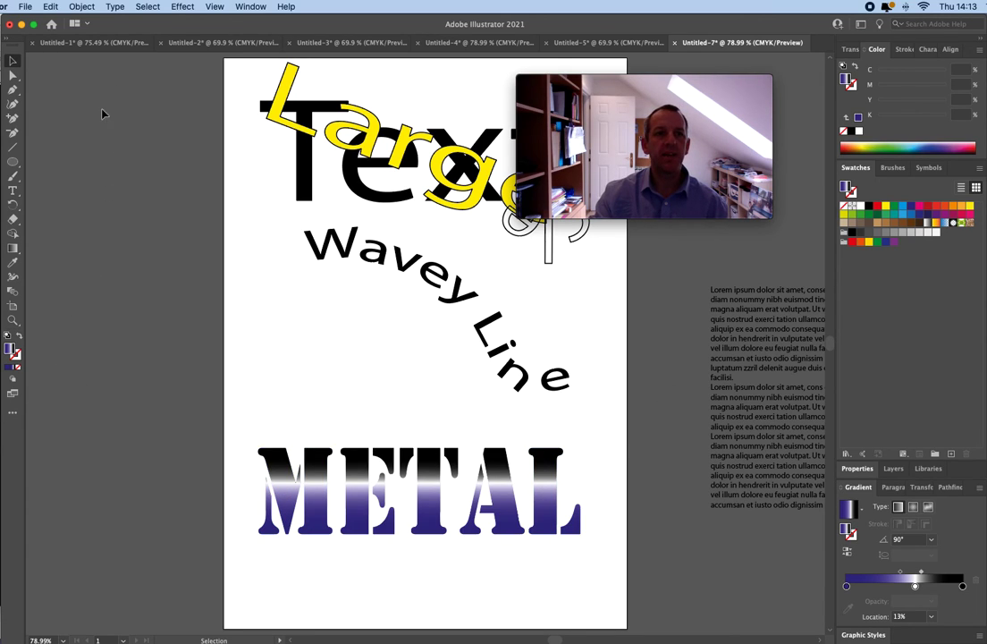
{"action": "left_click", "coordinate": [13, 190]}
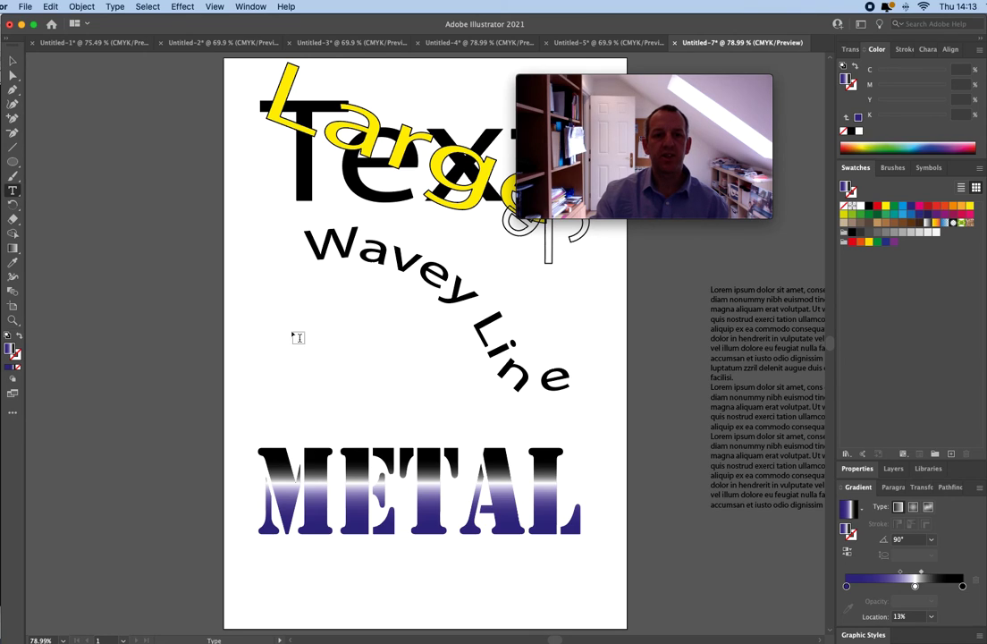
Delete the placeholder text, then drag the Lorem ipsum block left over the artboard's right edge
{"action": "left_click", "coordinate": [258, 337]}
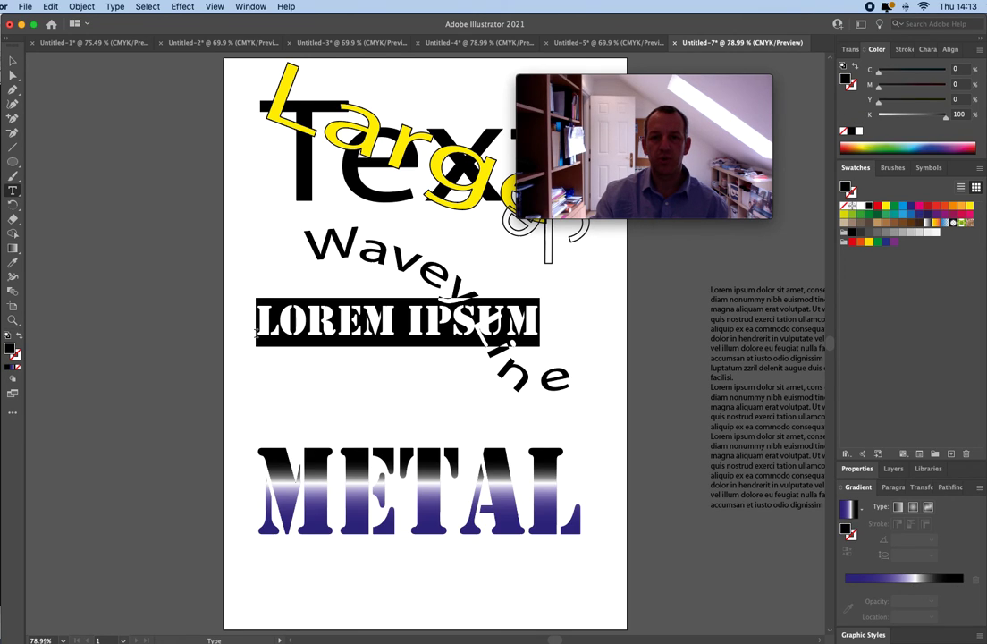
{"action": "key", "text": "BackSpace"}
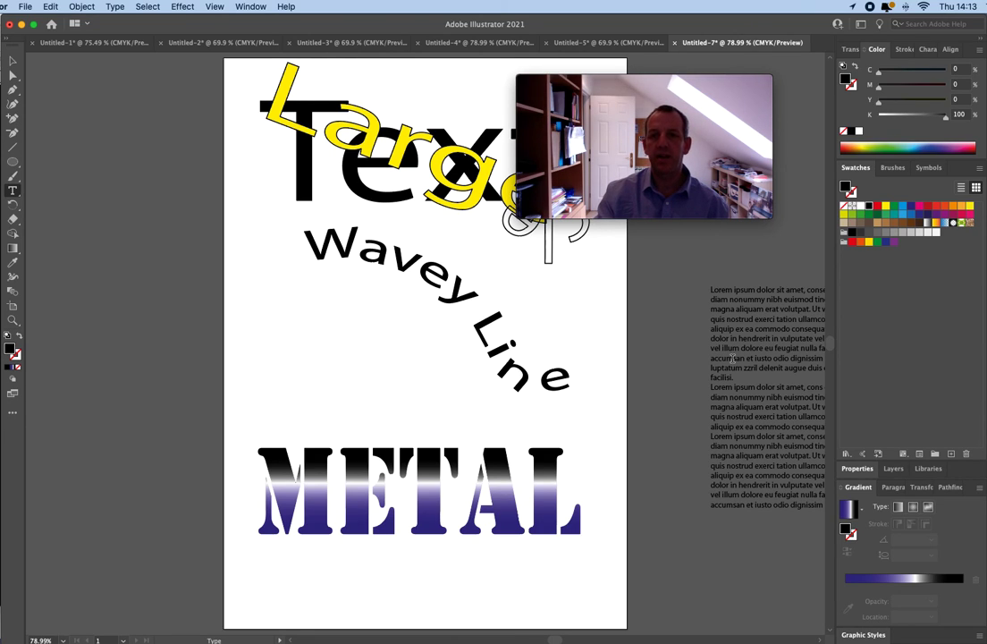
{"action": "left_click", "coordinate": [12, 60]}
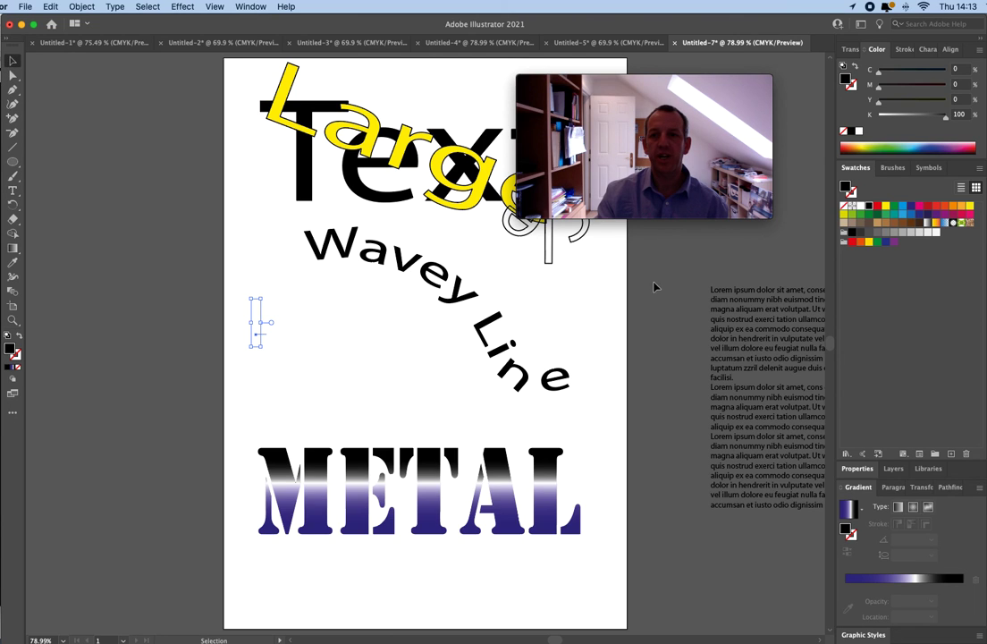
{"action": "left_click_drag", "start_coordinate": [731, 334], "coordinate": [627, 331]}
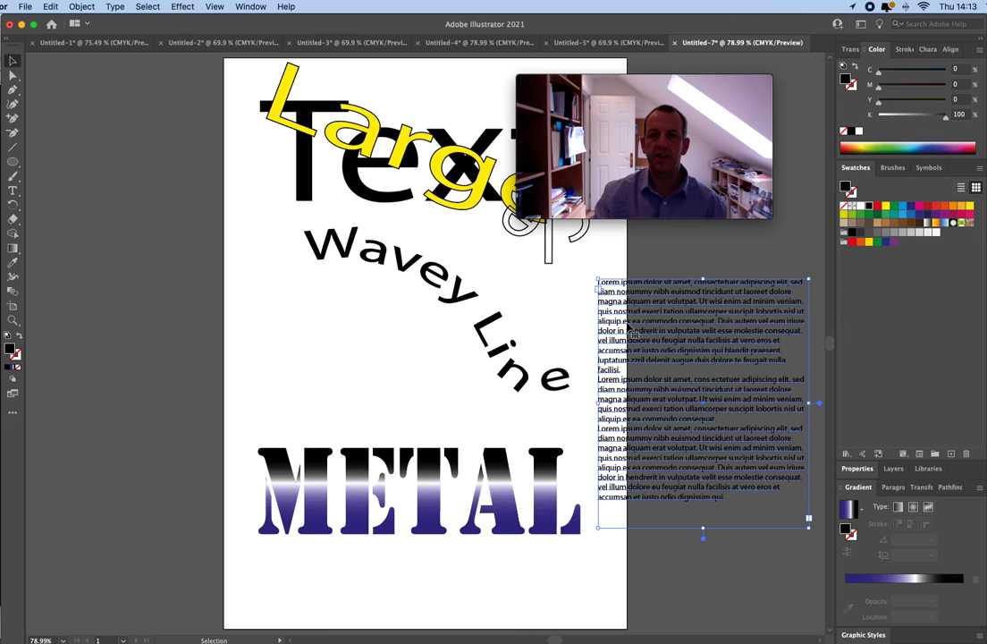